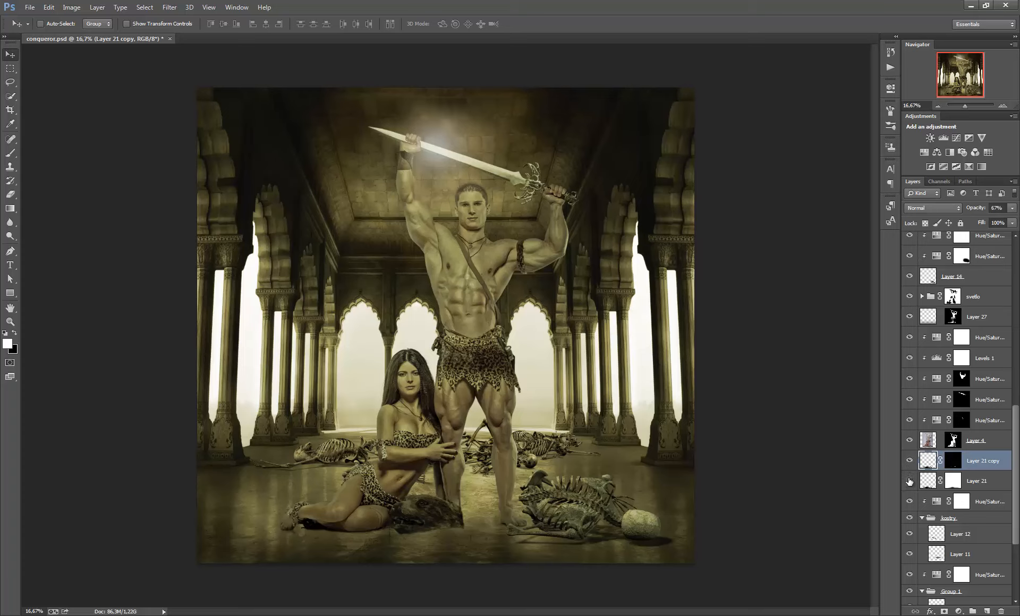
# Hide the existing shadow layers Layer 21 and Layer 21 copy.
pyautogui.click(910, 479)
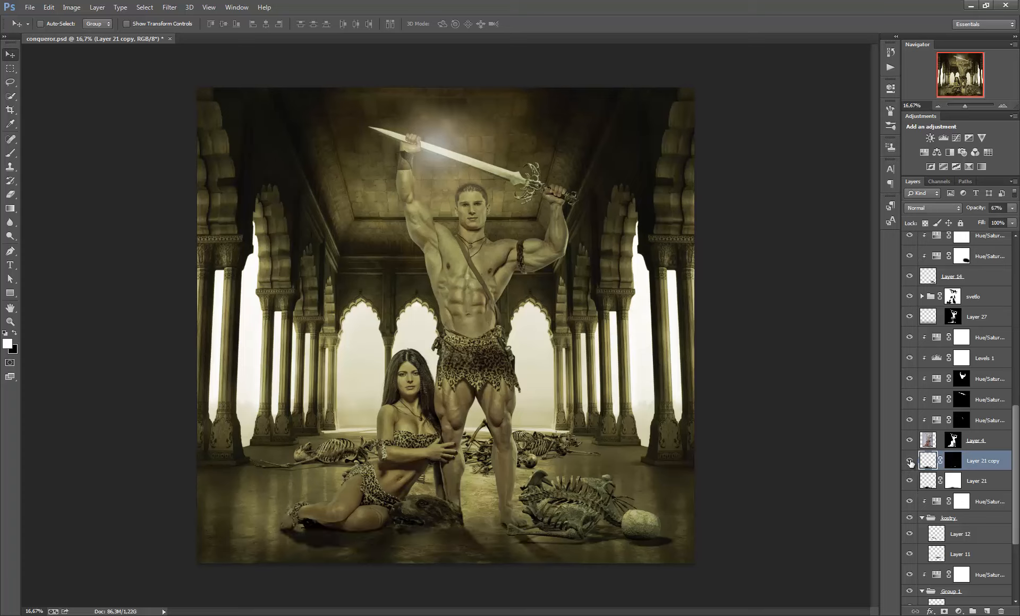
pyautogui.click(911, 461)
pyautogui.click(910, 462)
pyautogui.click(909, 460)
pyautogui.click(908, 478)
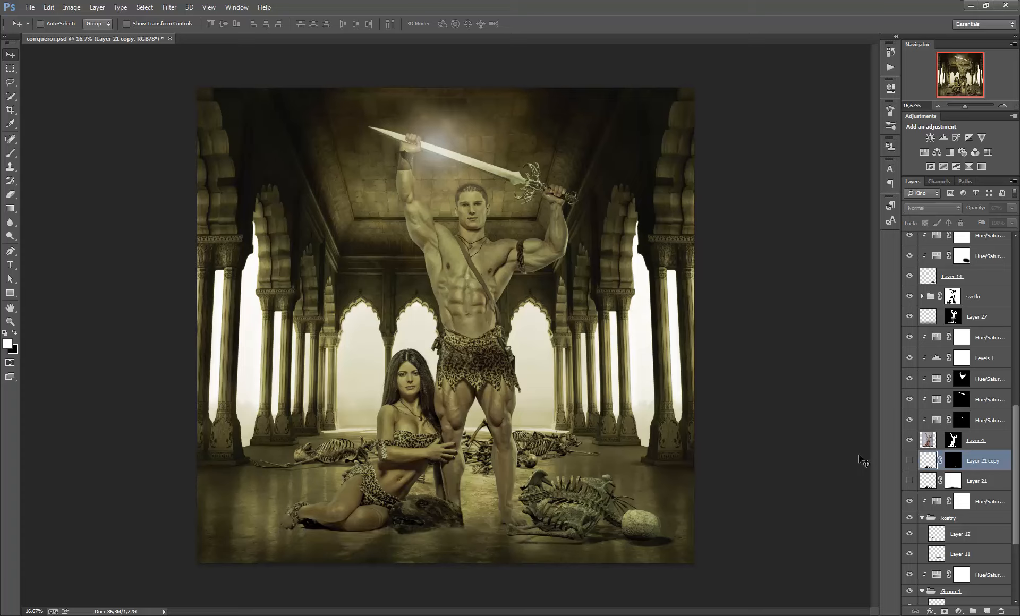
# Disable the mask on Layer 4 to view the unmasked figures, and enable it again.
pyautogui.keyDown('shift'); pyautogui.click(953, 443); pyautogui.keyUp('shift')
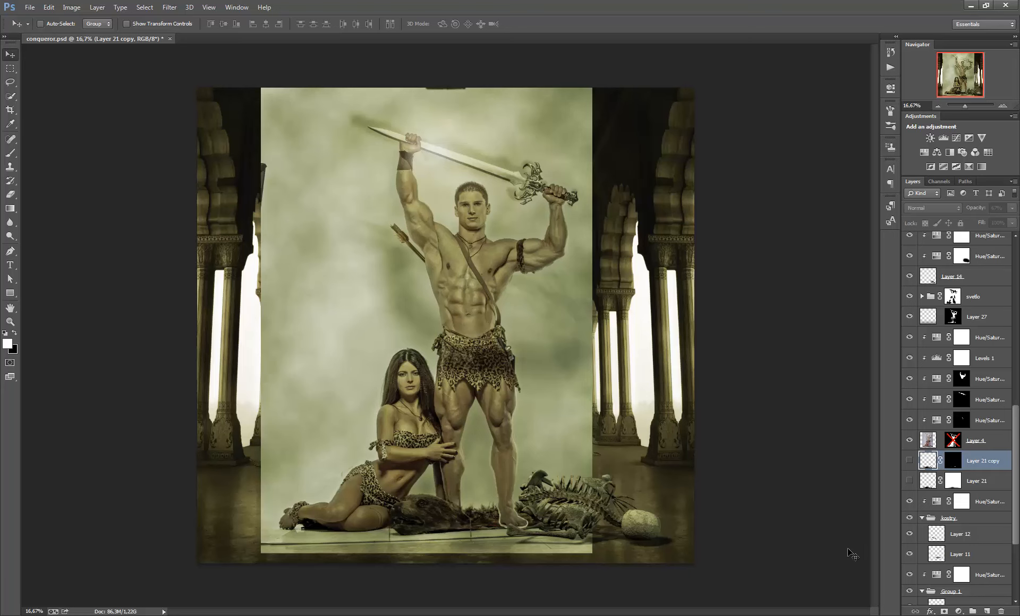
pyautogui.keyDown('shift'); pyautogui.click(952, 441); pyautogui.keyUp('shift')
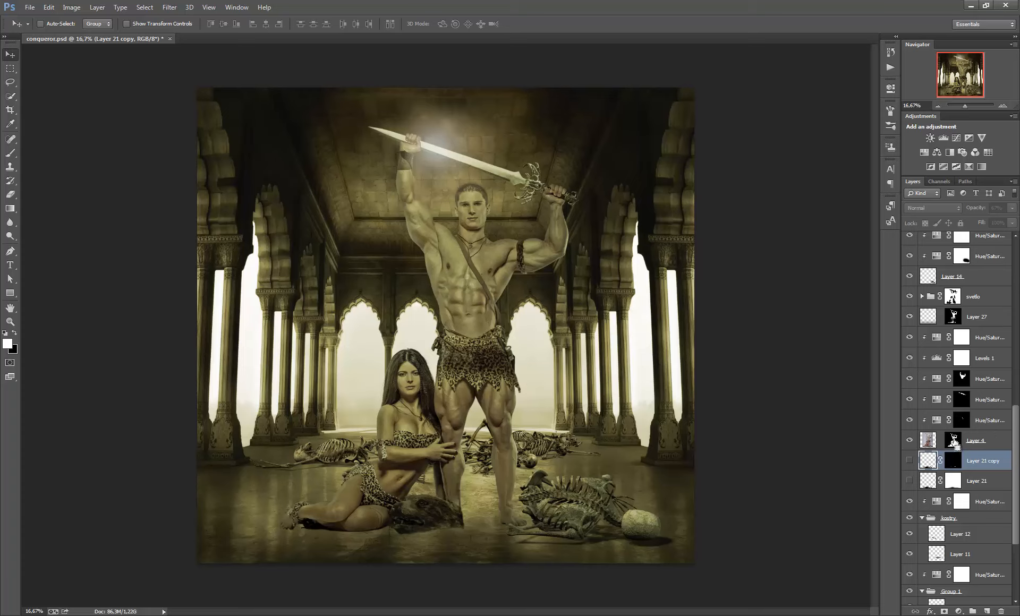
# Load Layer 4's mask as a selection and add a new layer named tien directly below Layer 4.
pyautogui.keyDown('ctrl'); pyautogui.click(953, 441); pyautogui.keyUp('ctrl')
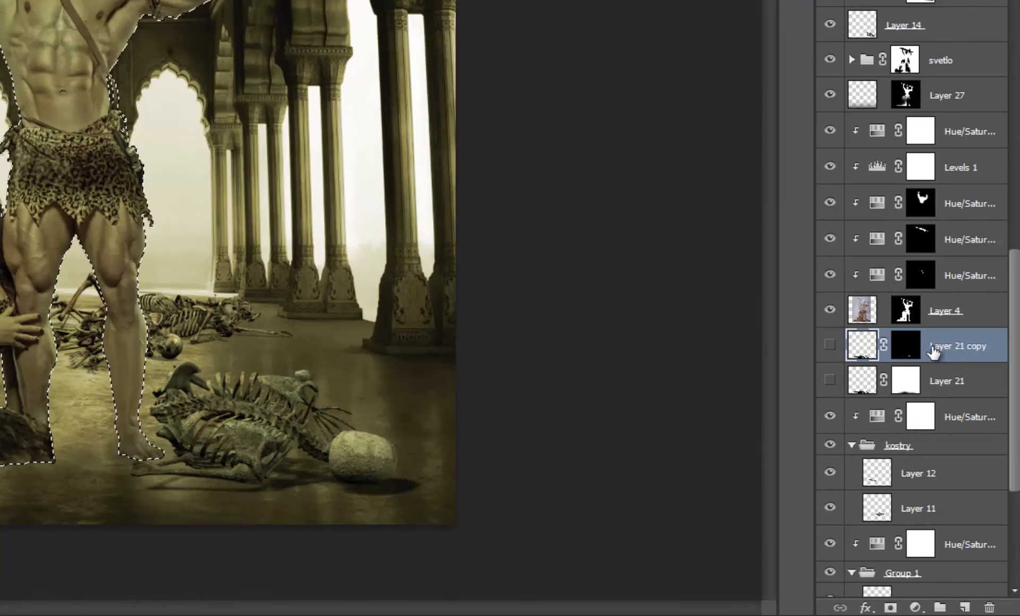
pyautogui.click(965, 608)
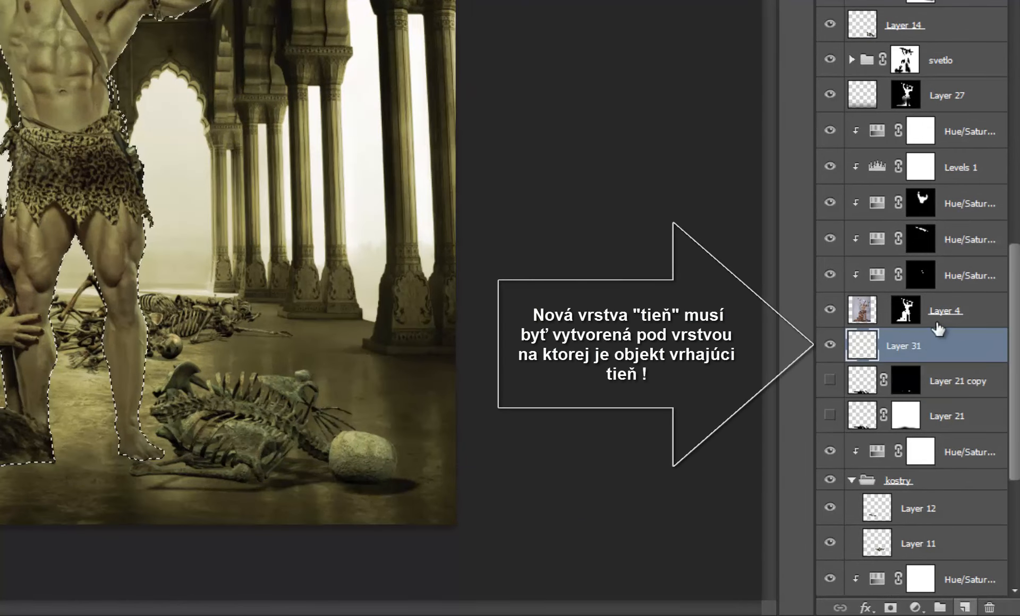
pyautogui.doubleClick(902, 346)
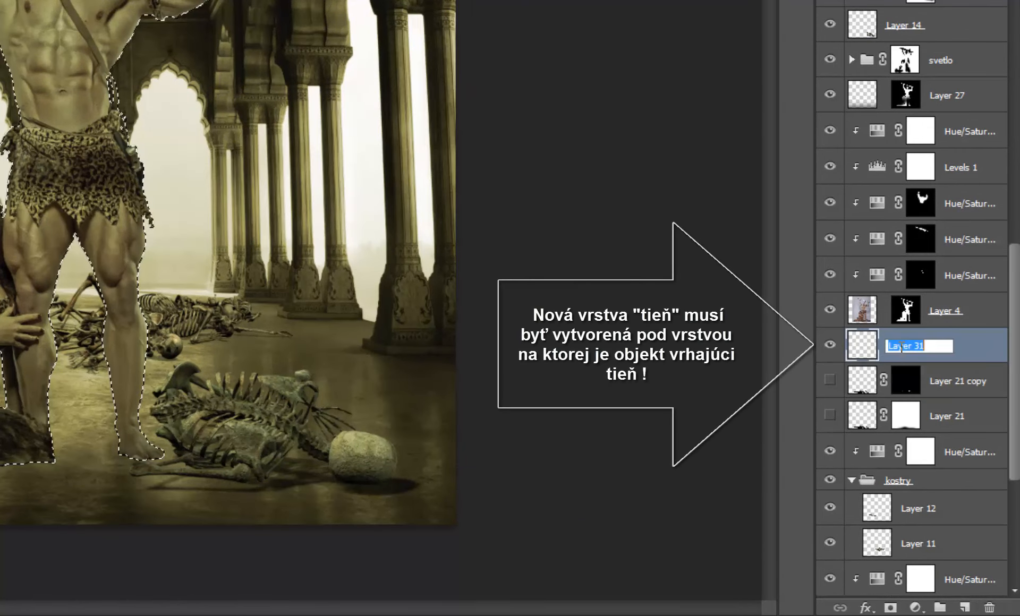
pyautogui.write('tien')
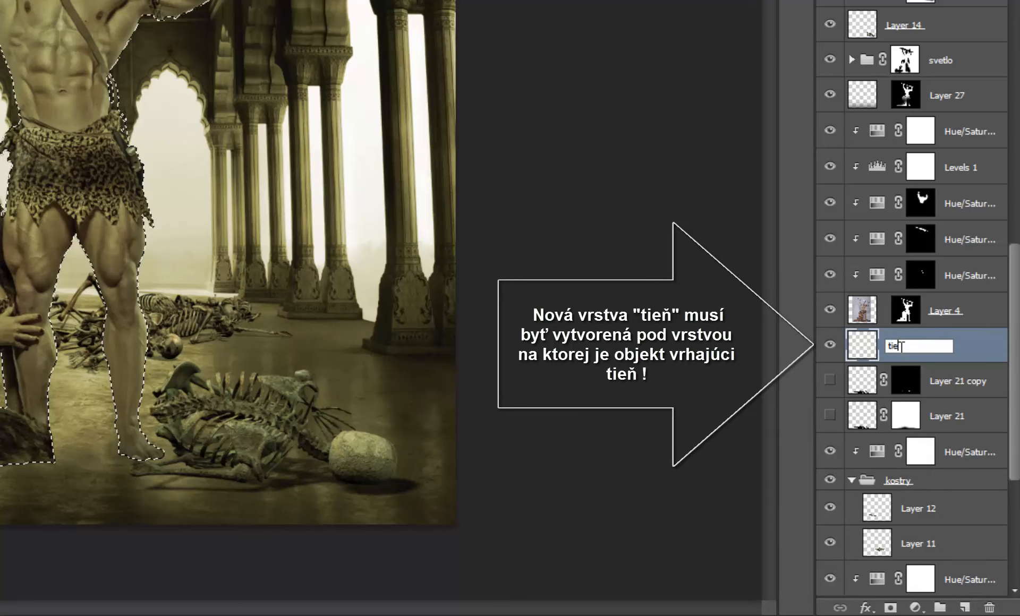
pyautogui.press('Return')
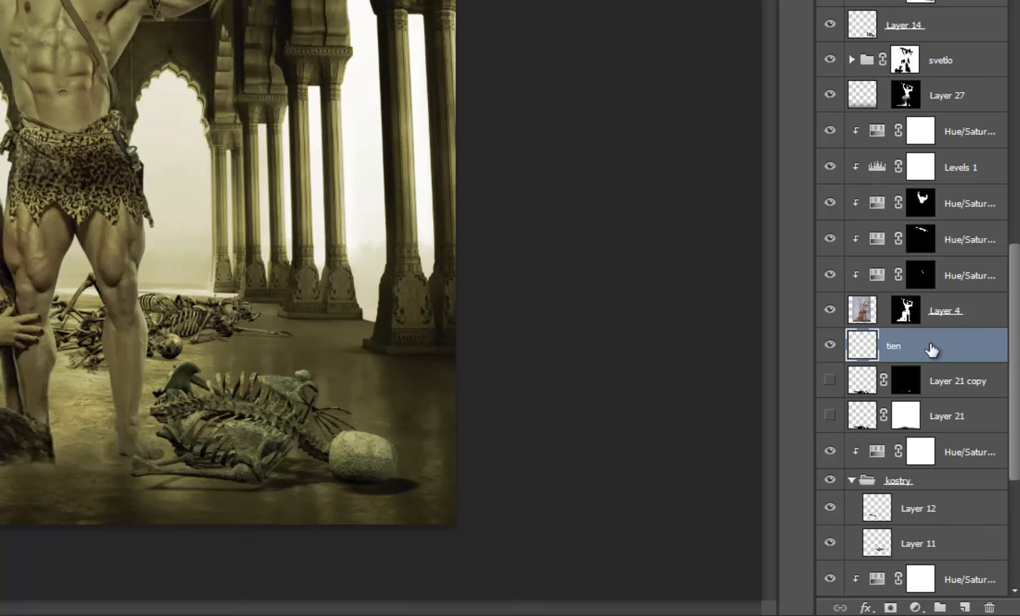
# Load Layer 4's mask as a selection, fill it with black on the tien layer in Normal mode at 100% opacity, and deselect.
pyautogui.moveTo(931, 351); pyautogui.dragTo(917, 324)
pyautogui.moveTo(917, 325); pyautogui.dragTo(910, 322)
pyautogui.keyDown('ctrl'); pyautogui.click(907, 318); pyautogui.keyUp('ctrl')
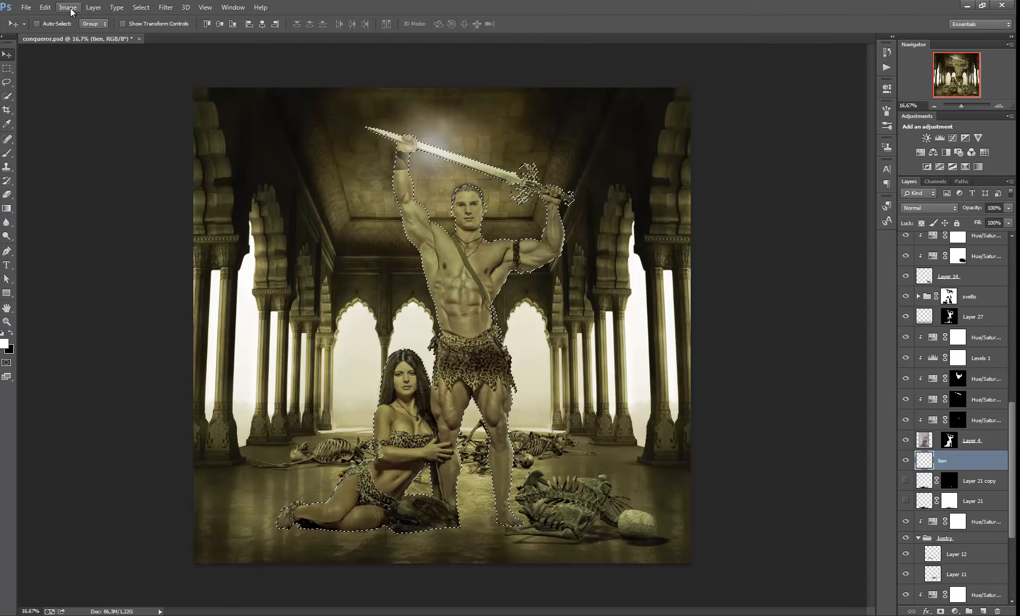
pyautogui.click(45, 7)
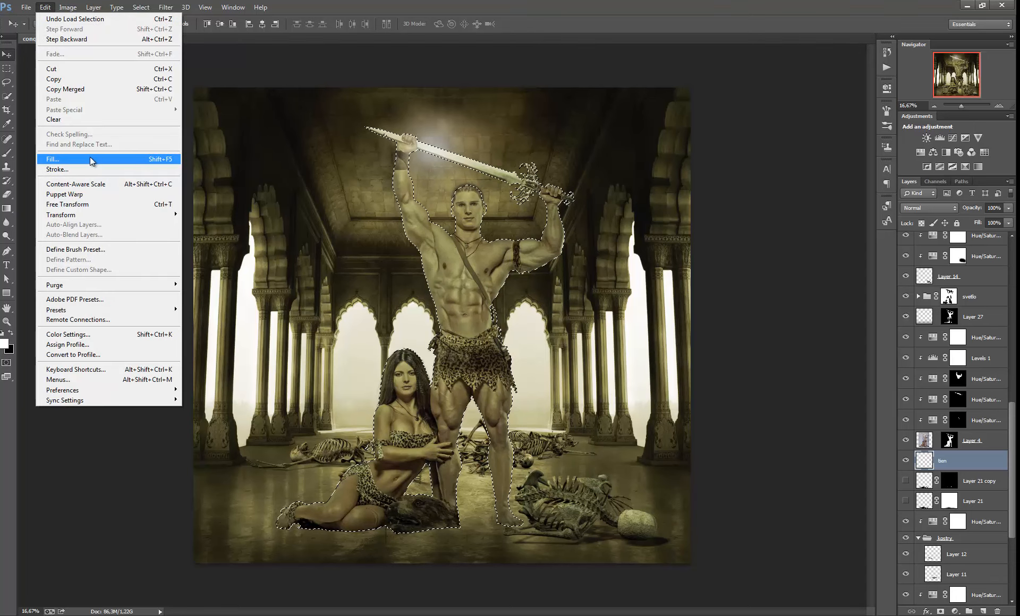
pyautogui.click(53, 158)
pyautogui.click(483, 194)
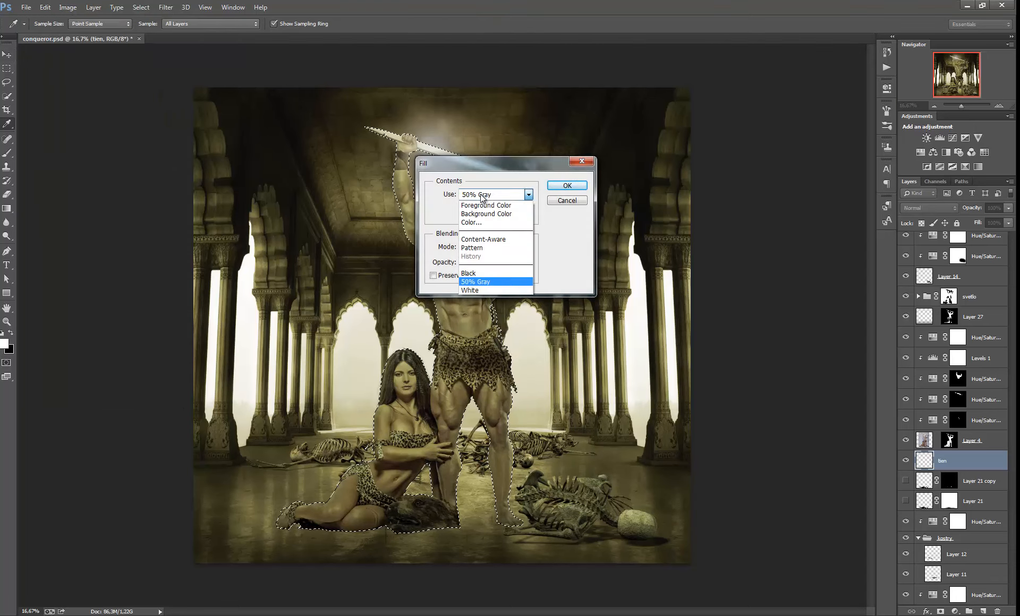
pyautogui.click(478, 274)
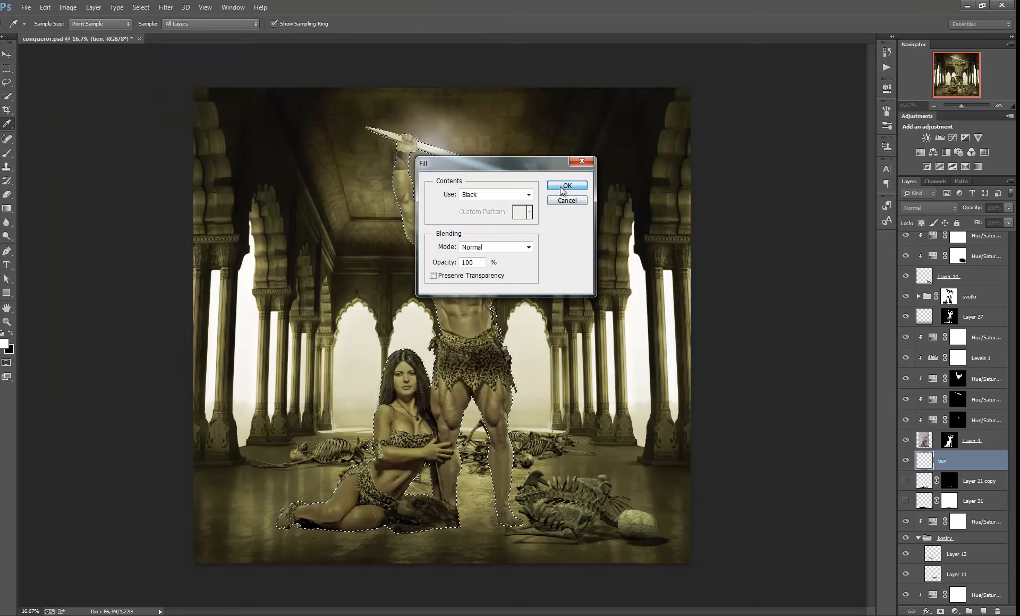
pyautogui.click(568, 185)
pyautogui.press('v')
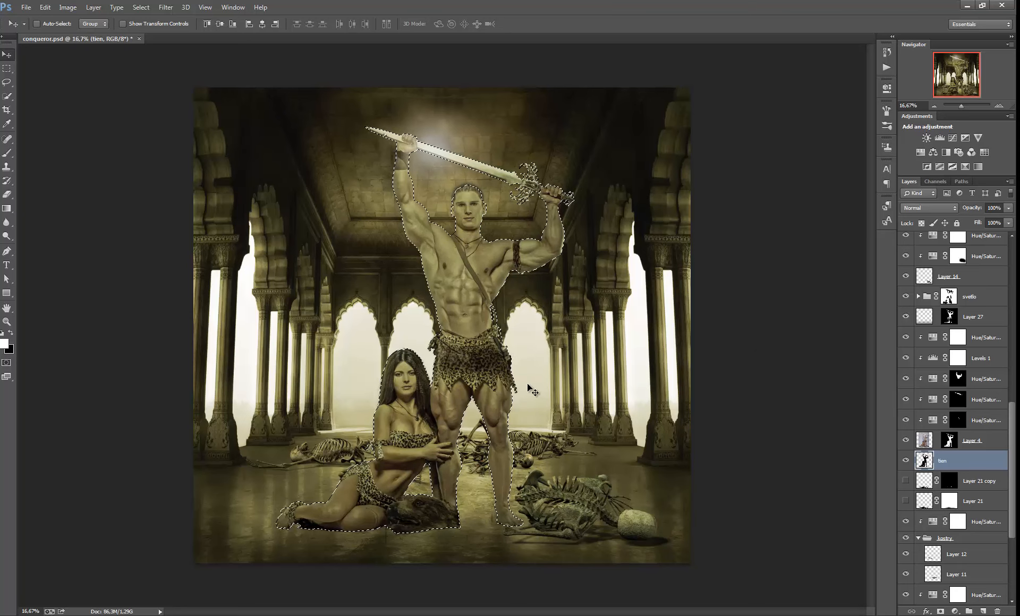
pyautogui.click(141, 8)
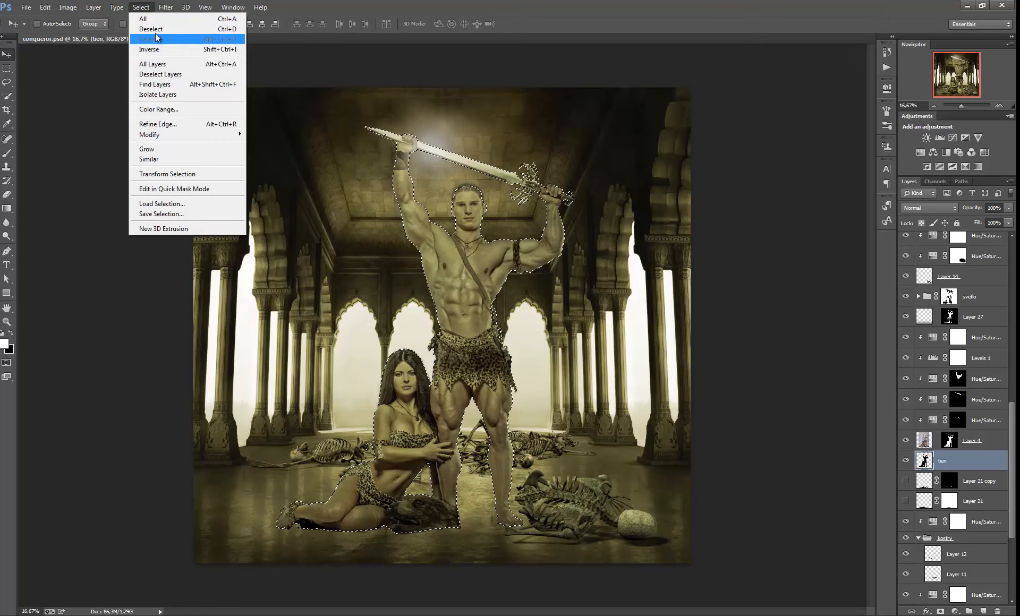
pyautogui.click(151, 29)
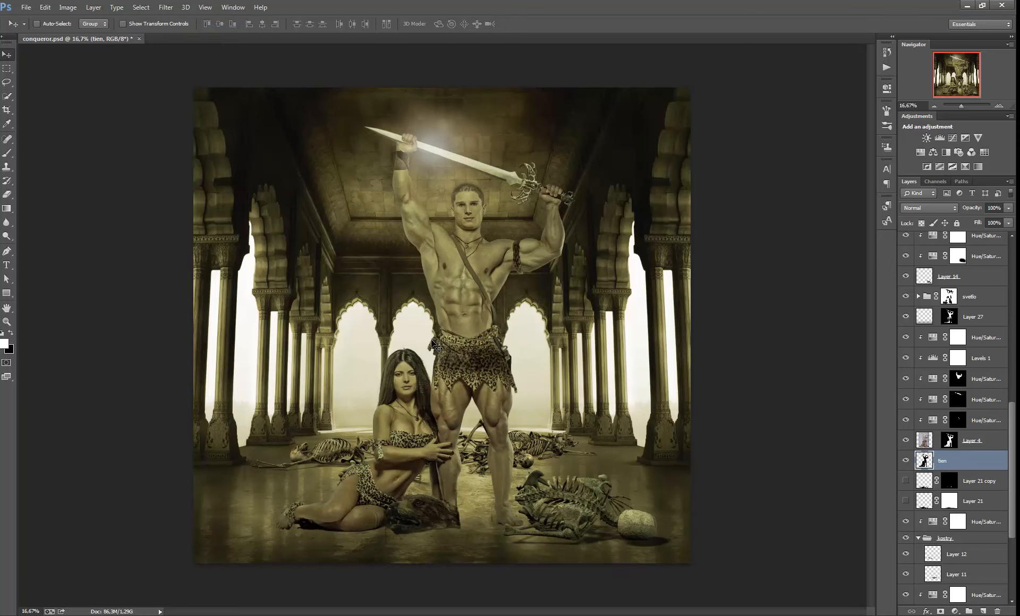
# Move the black silhouette aside to inspect it, and return it behind the figures.
pyautogui.moveTo(435, 347); pyautogui.dragTo(307, 346)
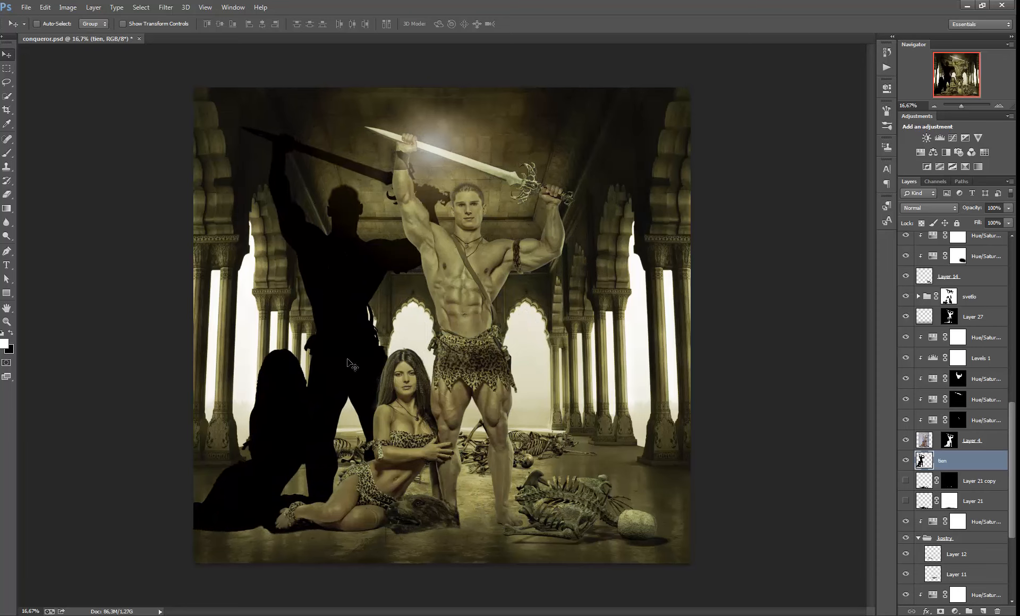
pyautogui.moveTo(338, 319); pyautogui.dragTo(460, 319)
pyautogui.moveTo(460, 319); pyautogui.dragTo(460, 319)
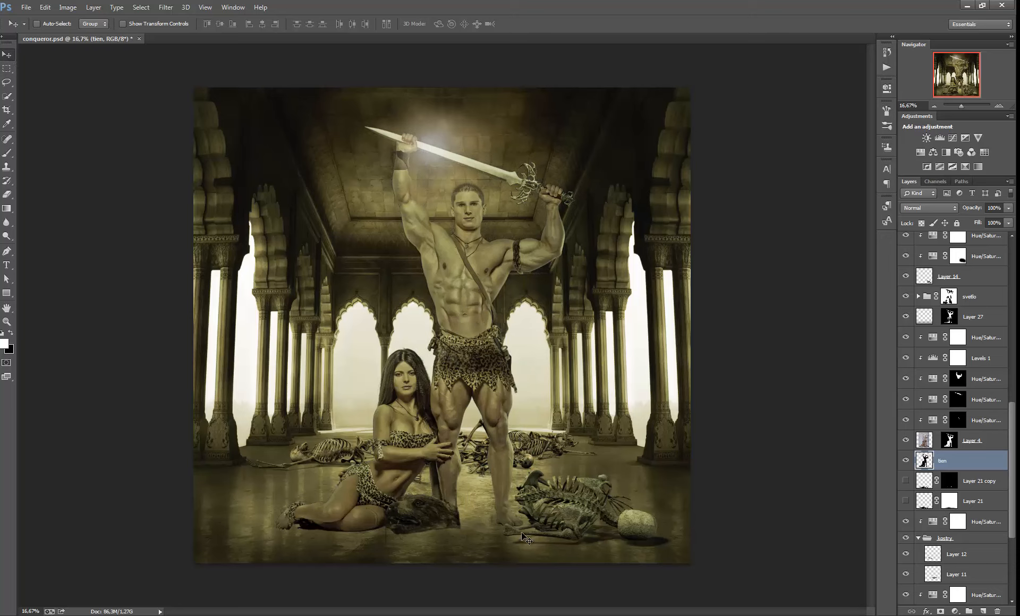
pyautogui.click(44, 9)
pyautogui.moveTo(91, 217)
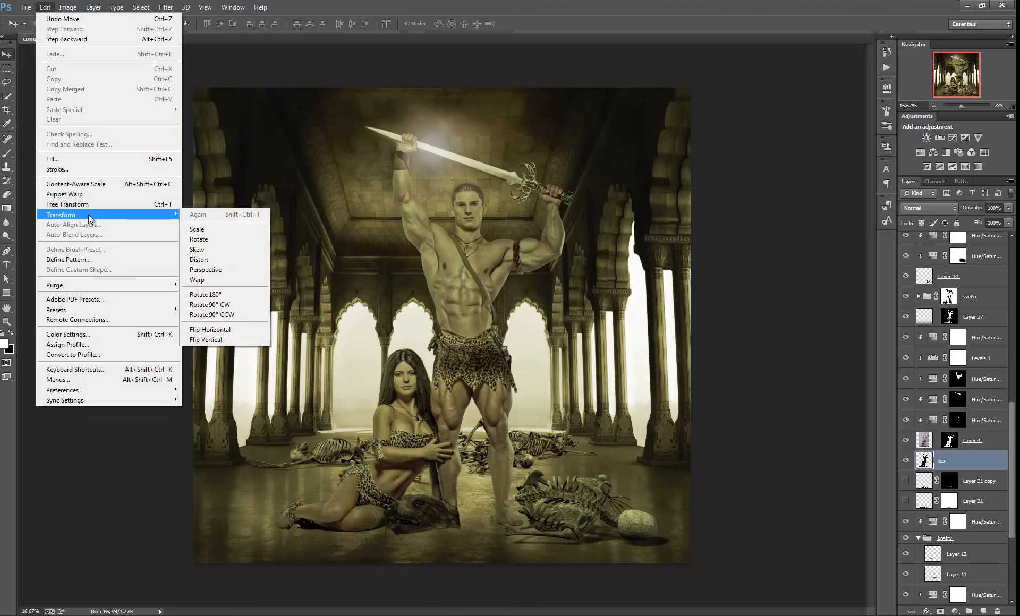
pyautogui.click(220, 330)
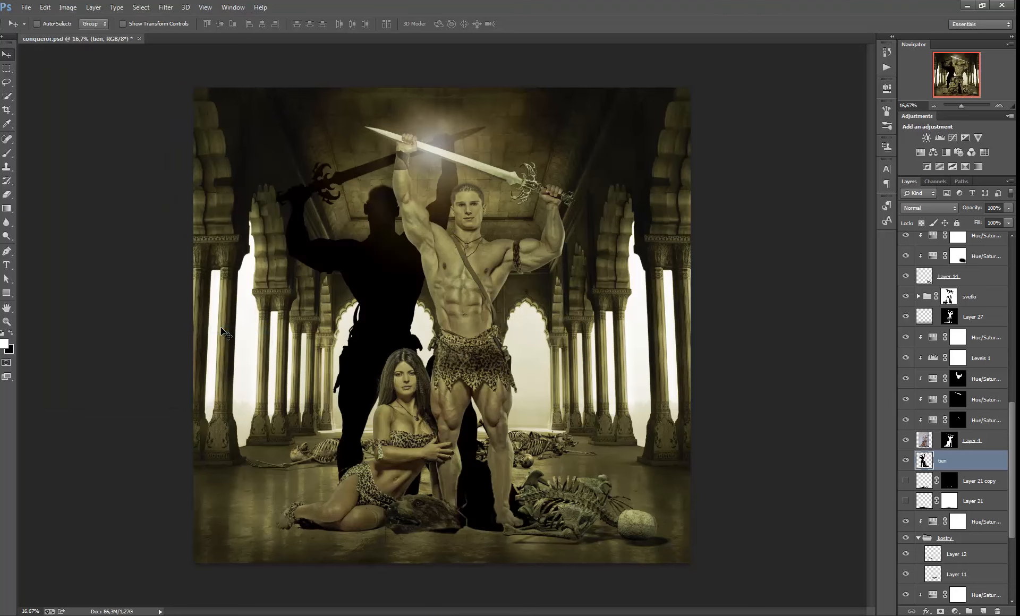
pyautogui.click(45, 8)
pyautogui.click(71, 20)
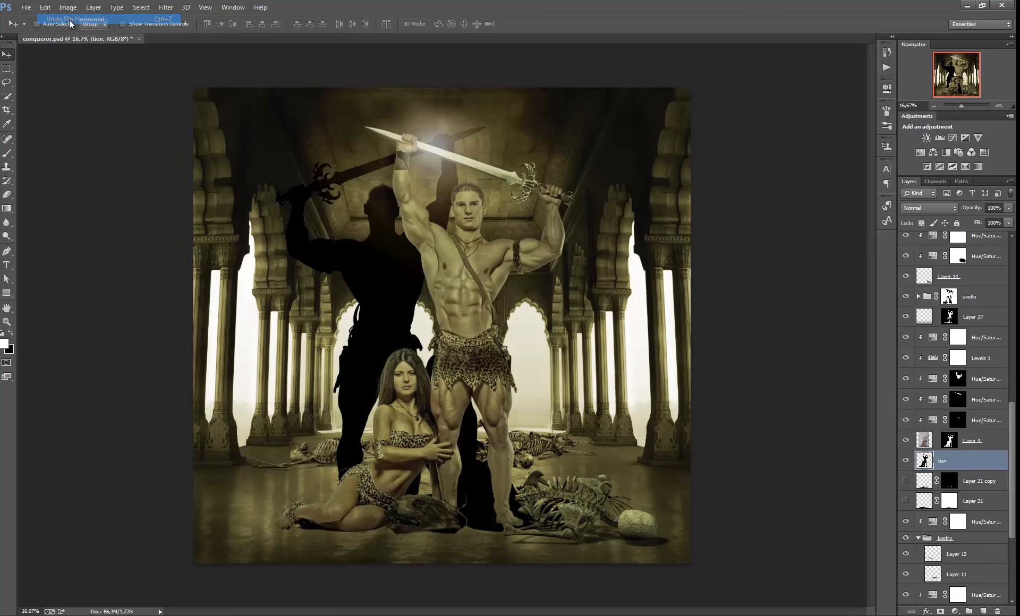
# Flip the tien silhouette vertically and position it directly beneath the figures, with its feet meeting theirs.
pyautogui.click(45, 8)
pyautogui.moveTo(103, 215)
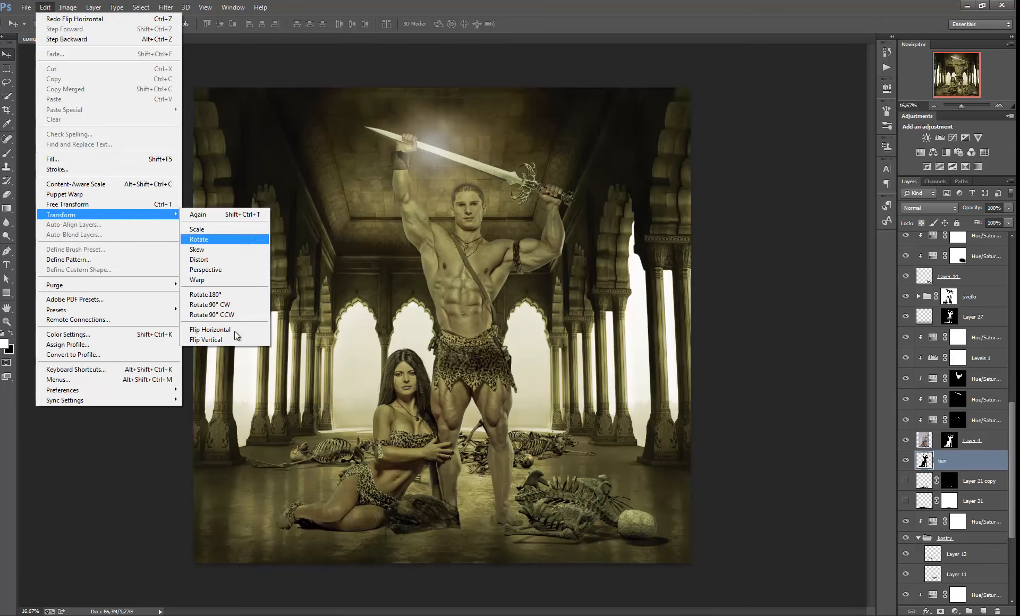
pyautogui.click(228, 339)
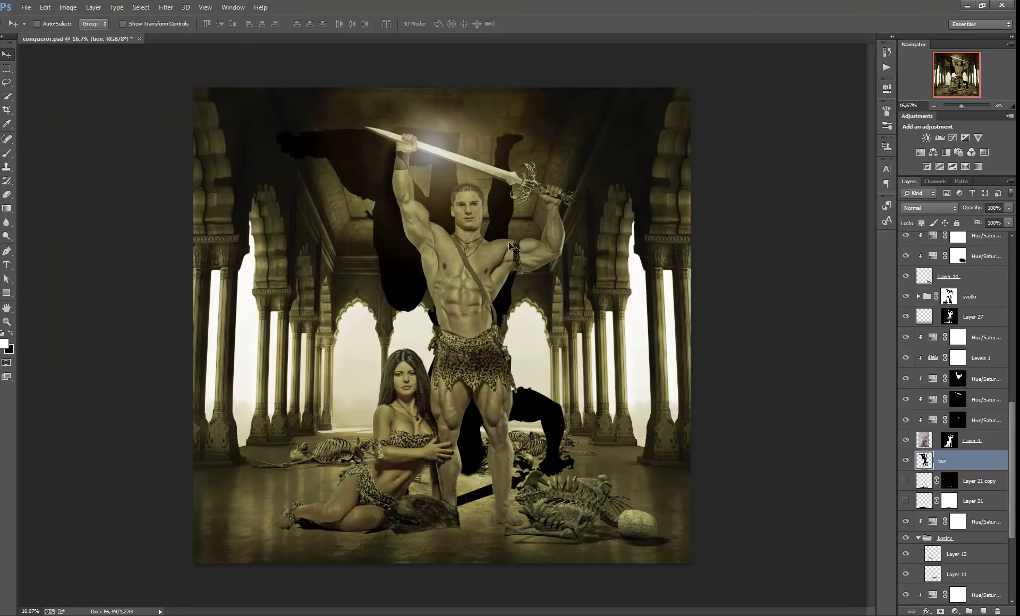
pyautogui.moveTo(511, 246); pyautogui.dragTo(506, 544)
pyautogui.click(6, 321)
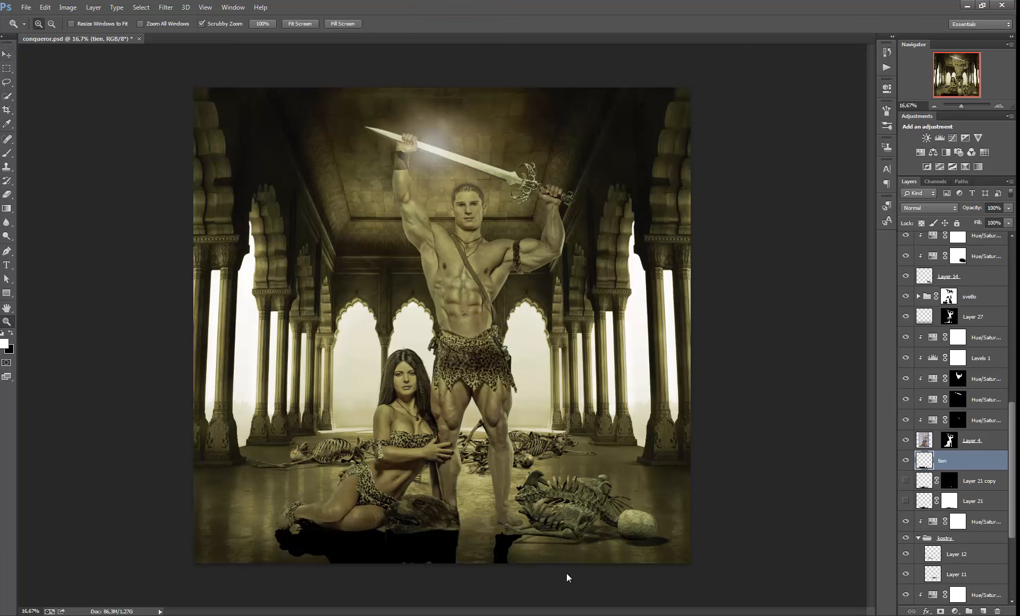
pyautogui.click(486, 516)
pyautogui.scroll(-3, 542, 512)
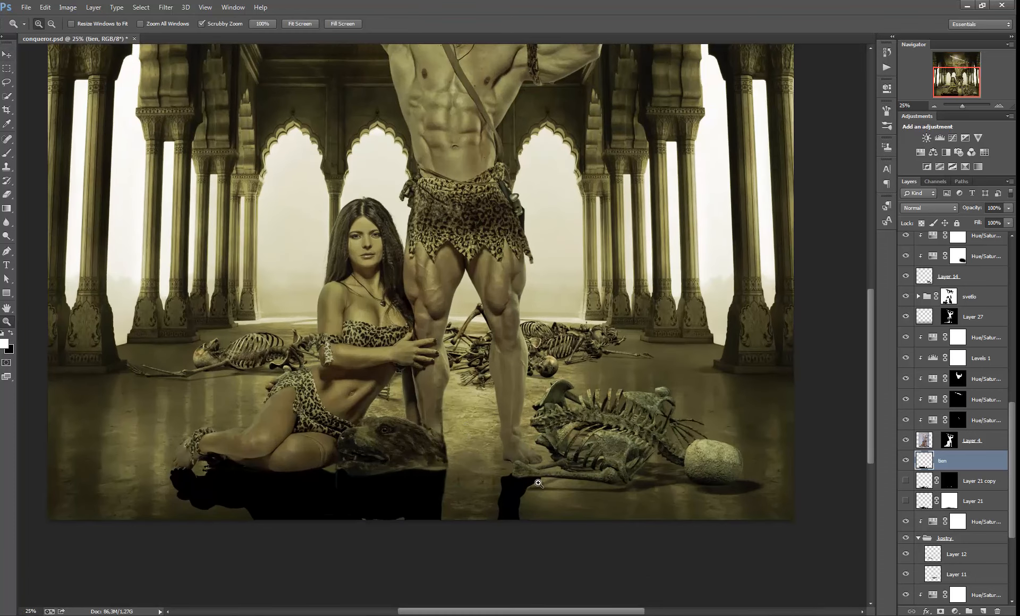
pyautogui.click(8, 55)
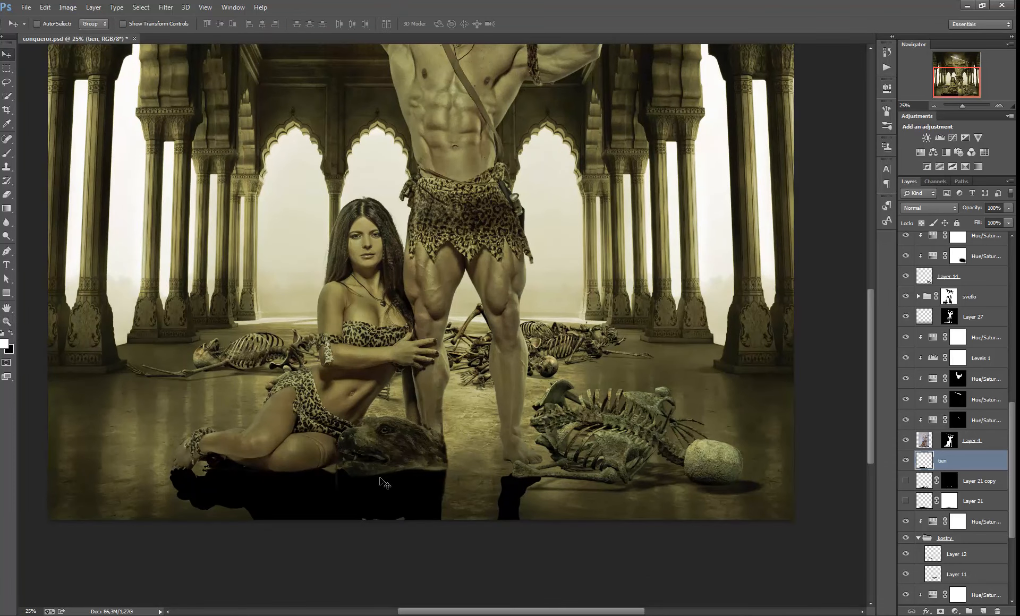
pyautogui.moveTo(374, 485); pyautogui.dragTo(373, 478)
# Free-transform the flipped silhouette, rotating it to about -2.23° and nudging it to line up with the figures' feet.
pyautogui.hotkey('ctrl', 't')
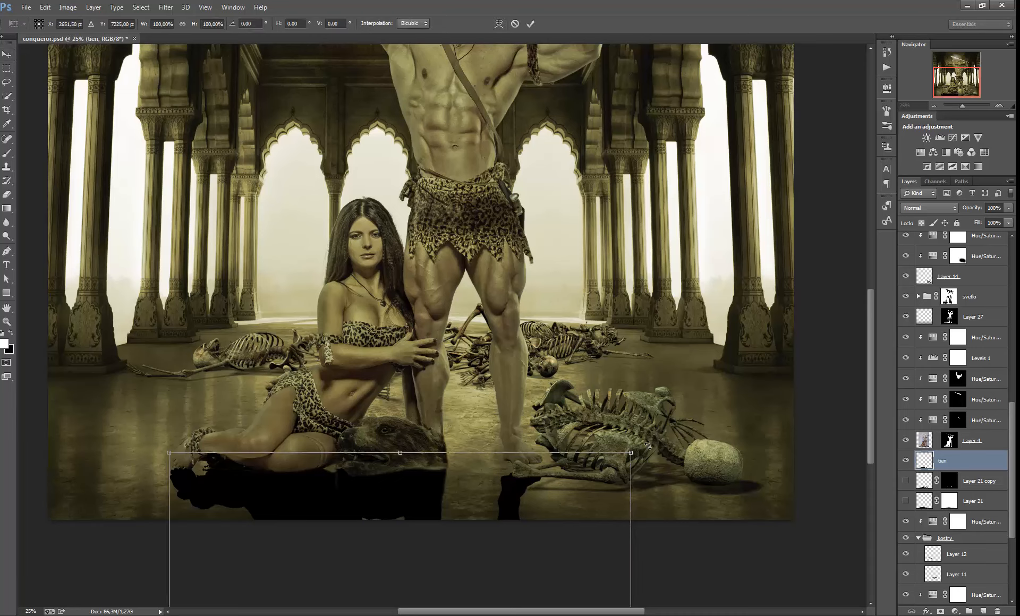
pyautogui.moveTo(648, 446); pyautogui.dragTo(643, 419)
pyautogui.moveTo(593, 481); pyautogui.dragTo(603, 481)
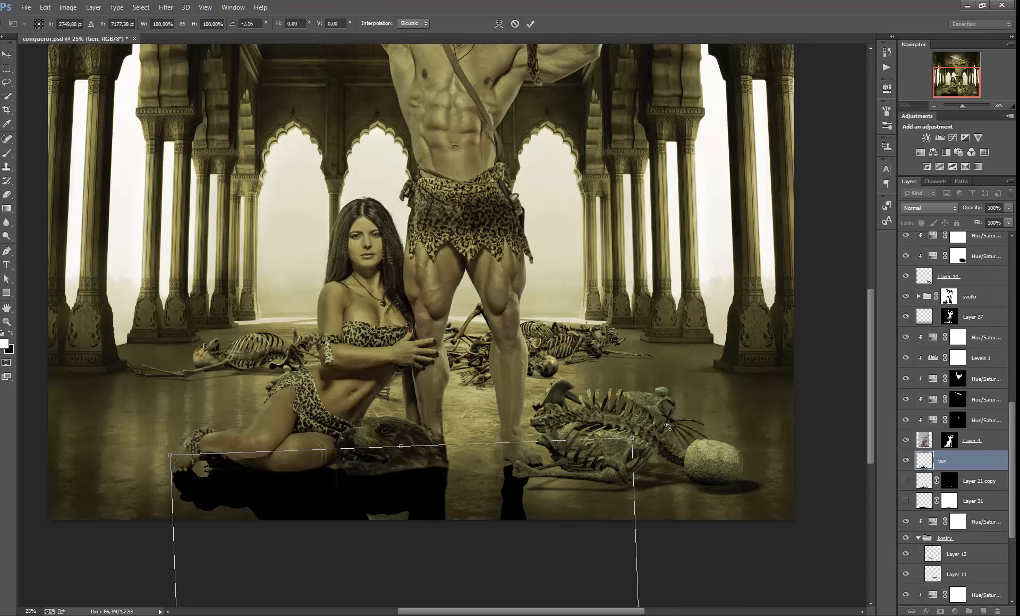
pyautogui.moveTo(668, 426); pyautogui.dragTo(671, 426)
pyautogui.press('Up')
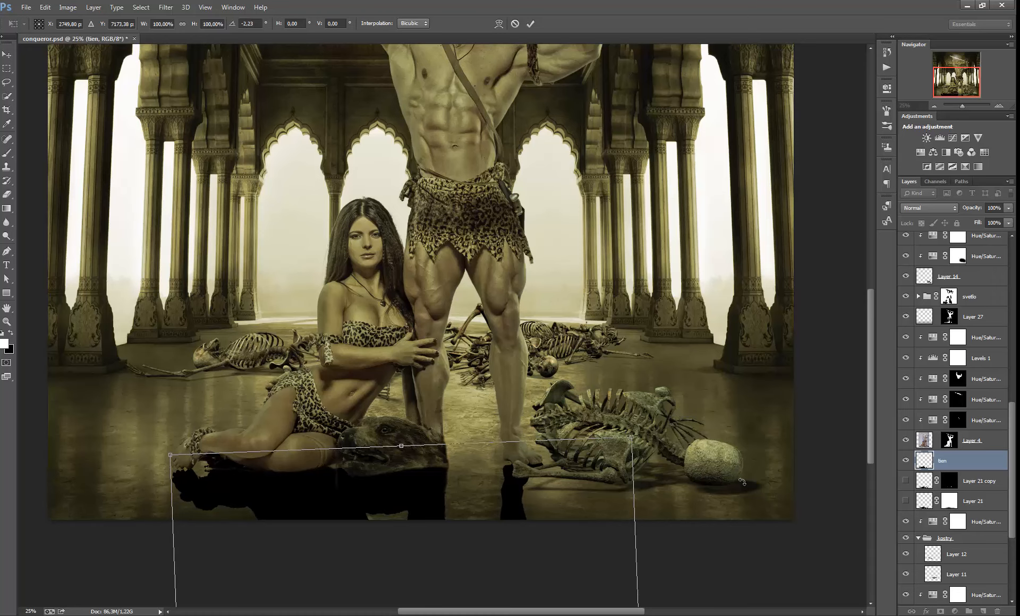
pyautogui.press('Left')
pyautogui.press('Up')
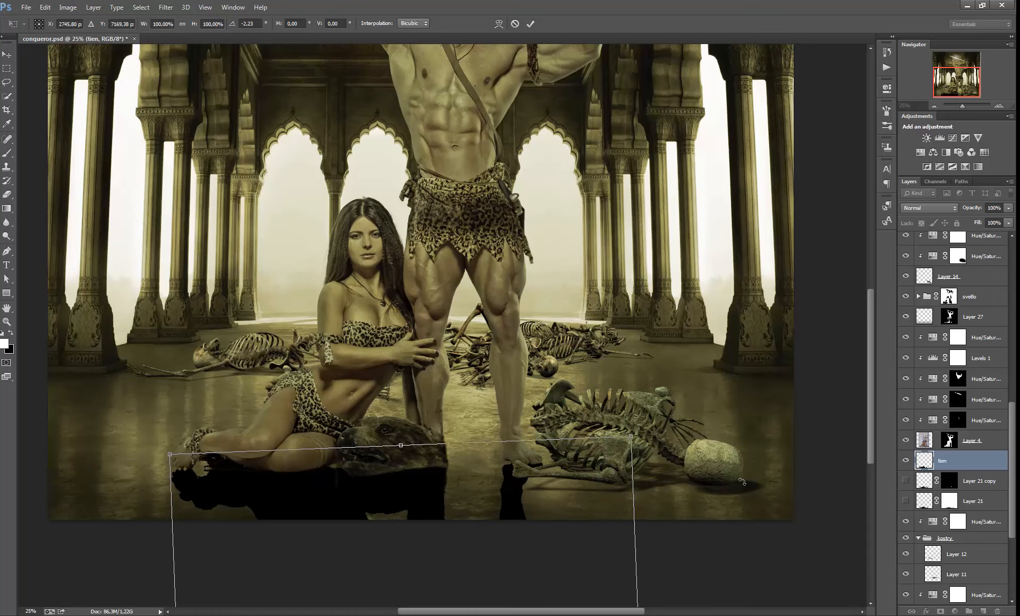
# Slant the flipped silhouette toward the right of the image with the Perspective transform, skewing it horizontally by about 48.44°.
pyautogui.hotkey('ctrl', '-')
pyautogui.hotkey('ctrl', '-')
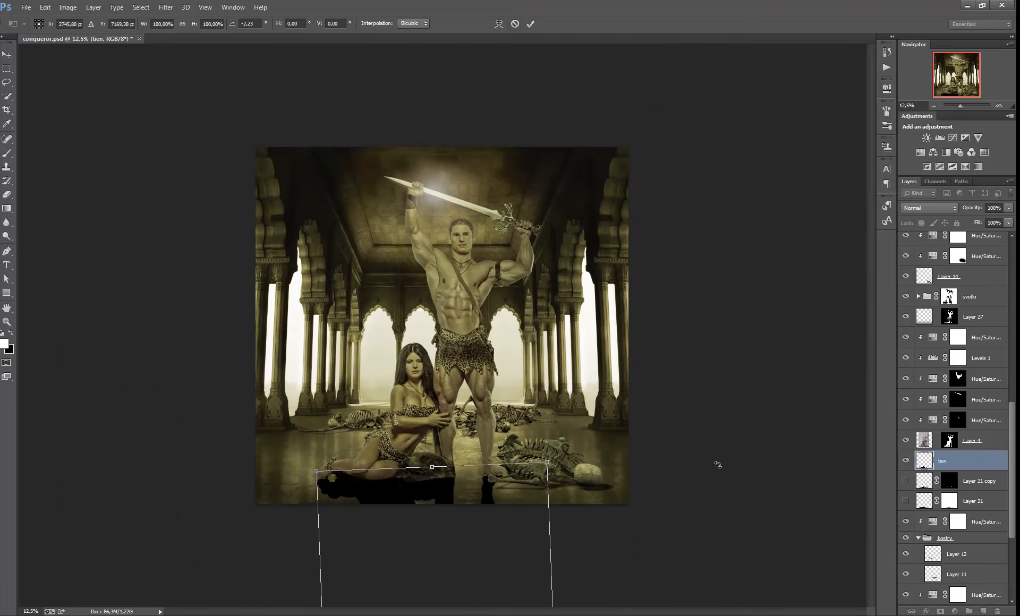
pyautogui.hotkey('ctrl', '-')
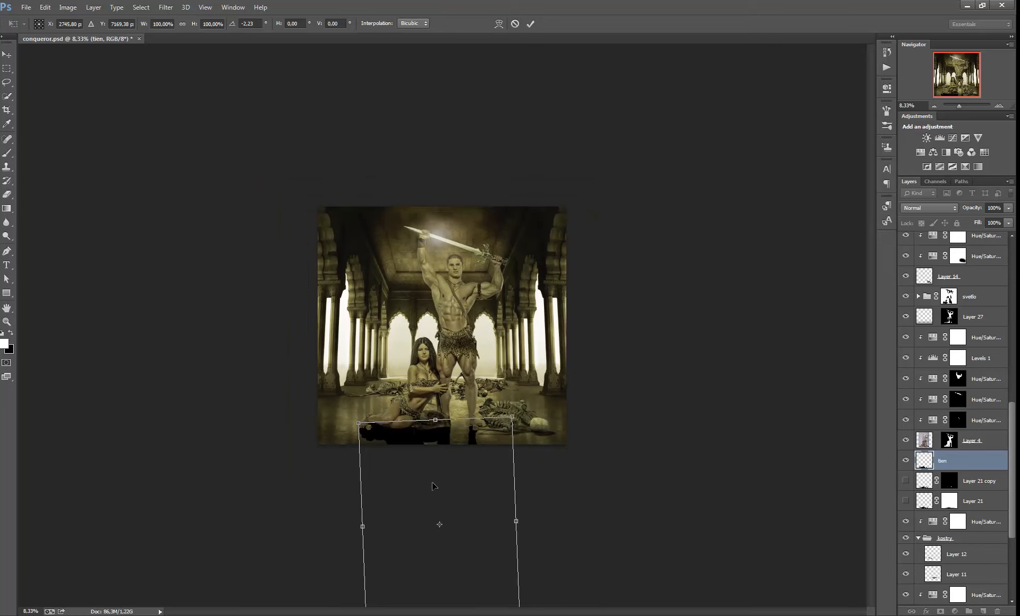
pyautogui.rightClick(507, 423)
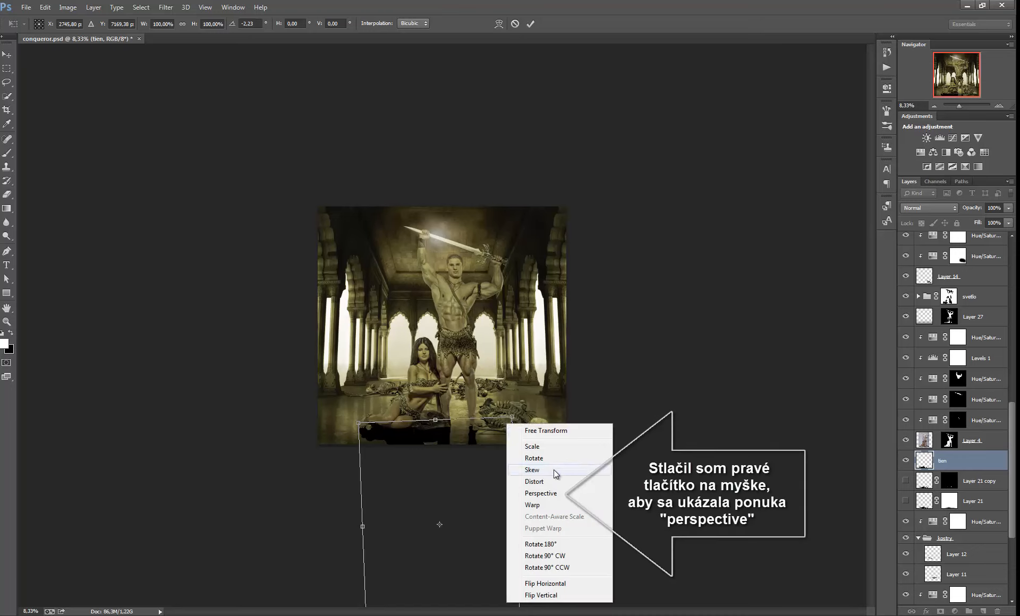
pyautogui.click(557, 493)
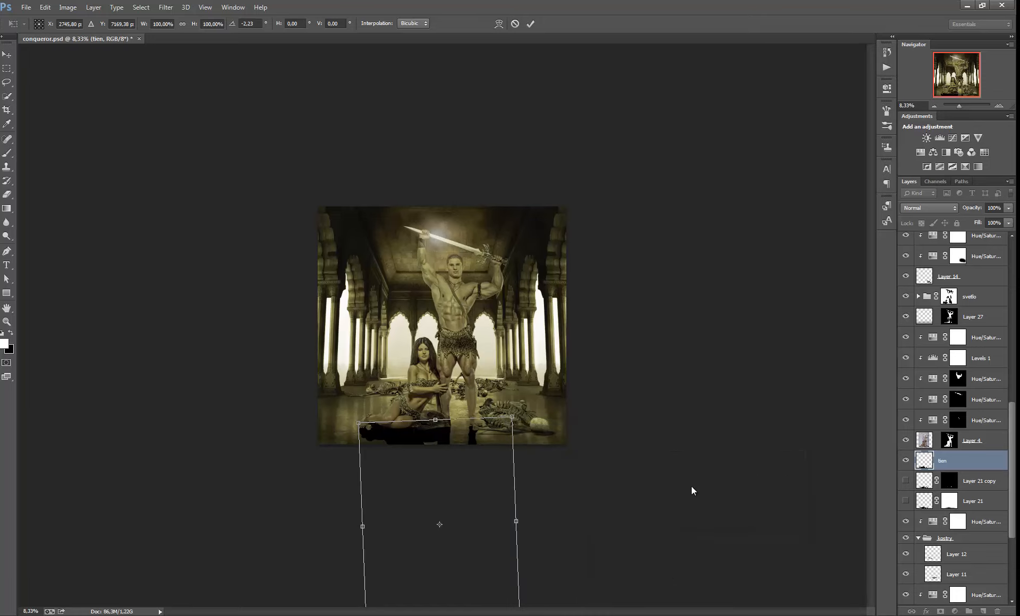
pyautogui.hotkey('ctrl', '-')
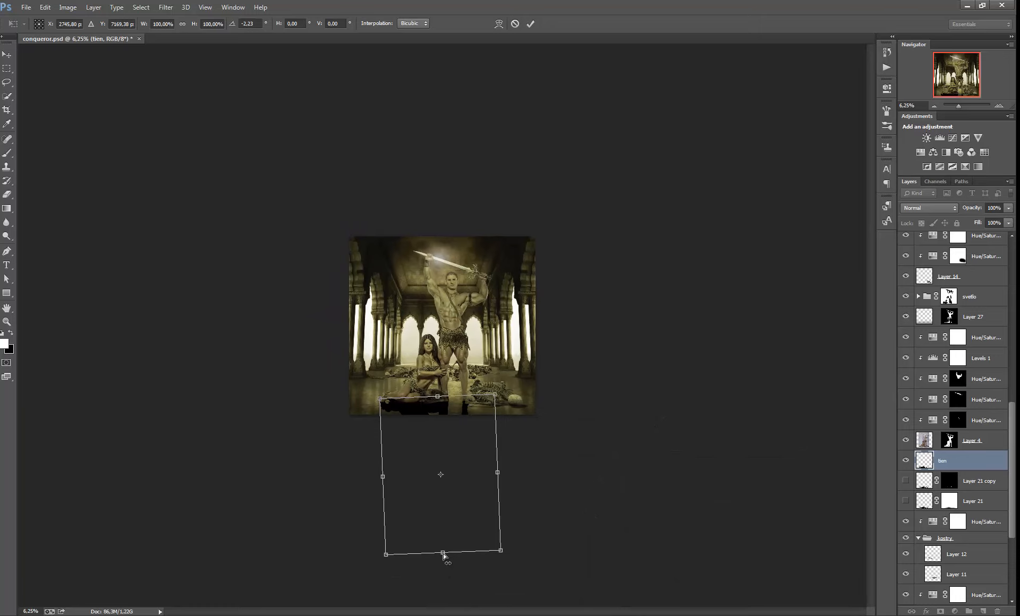
pyautogui.moveTo(444, 556); pyautogui.dragTo(618, 494)
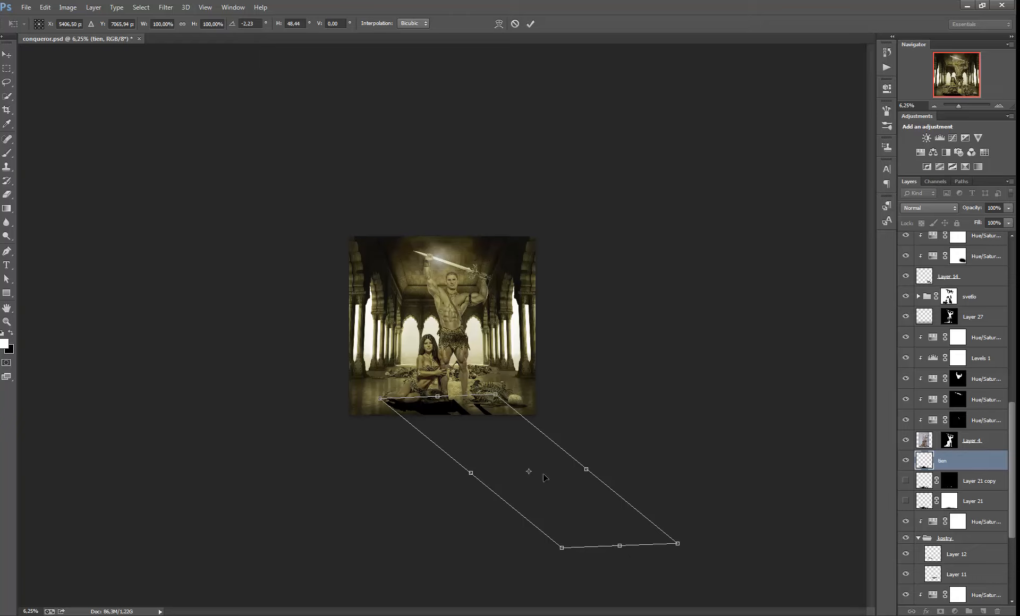
# Scale the slanted silhouette's height down to about 36.43% and nudge it slightly down and left under the figures.
pyautogui.rightClick(492, 406)
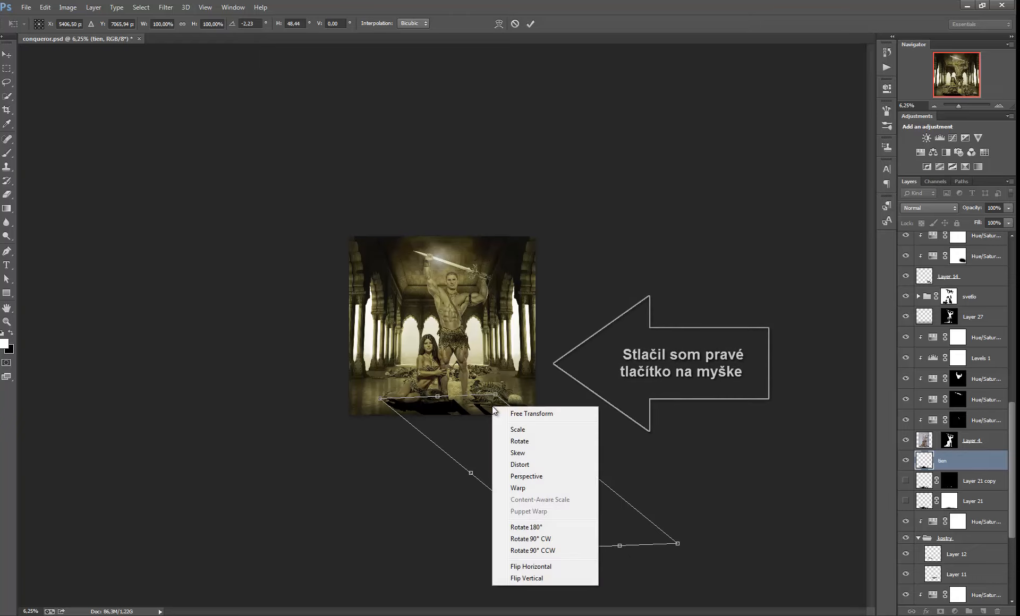
pyautogui.click(534, 430)
pyautogui.moveTo(620, 547); pyautogui.dragTo(562, 448)
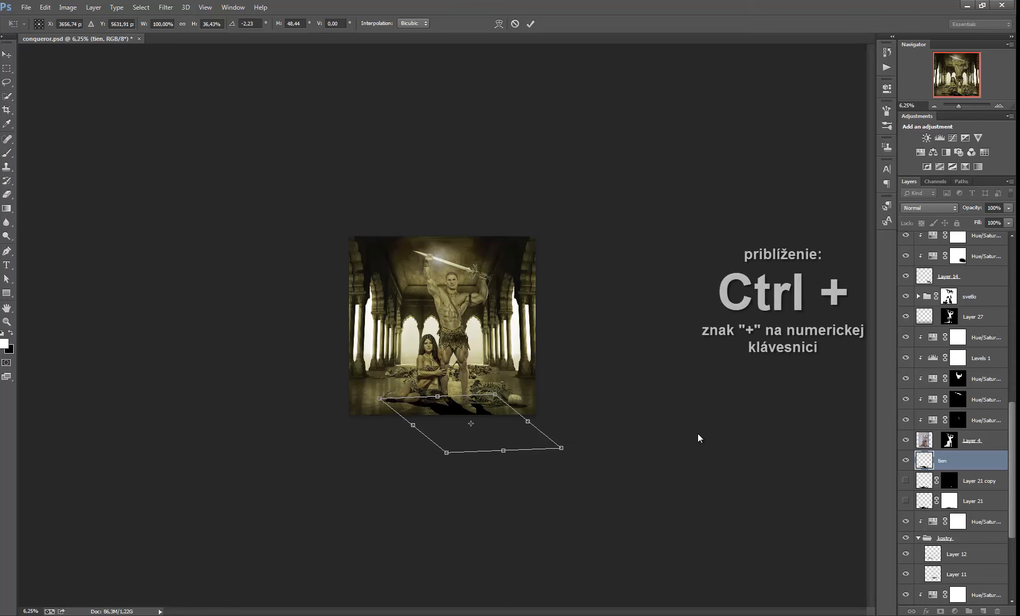
pyautogui.press('ctrl+KP_Add')
pyautogui.press('ctrl+KP_Add')
pyautogui.press('ctrl+KP_Add')
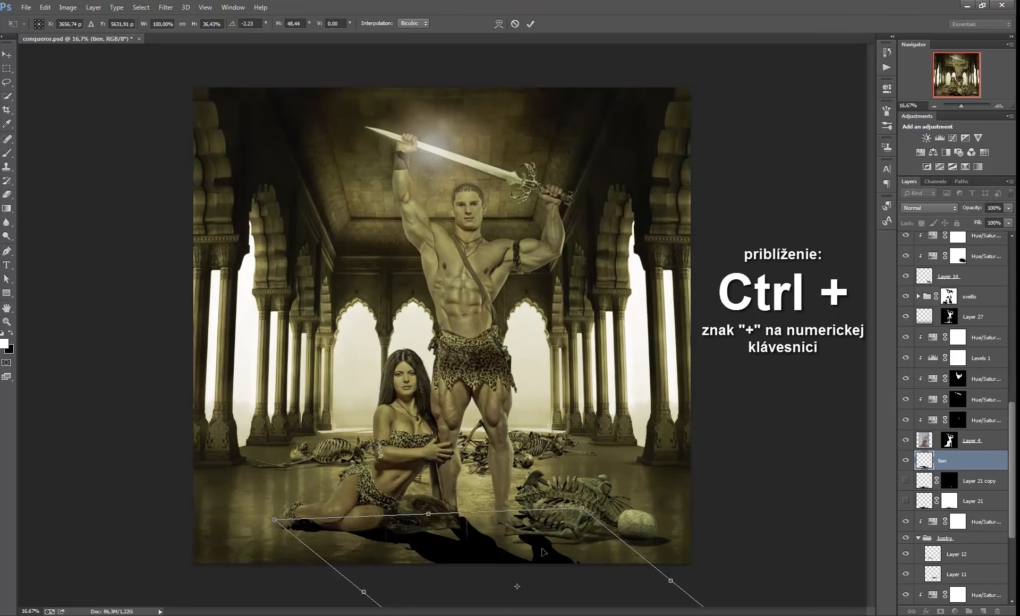
pyautogui.moveTo(541, 556); pyautogui.dragTo(537, 557)
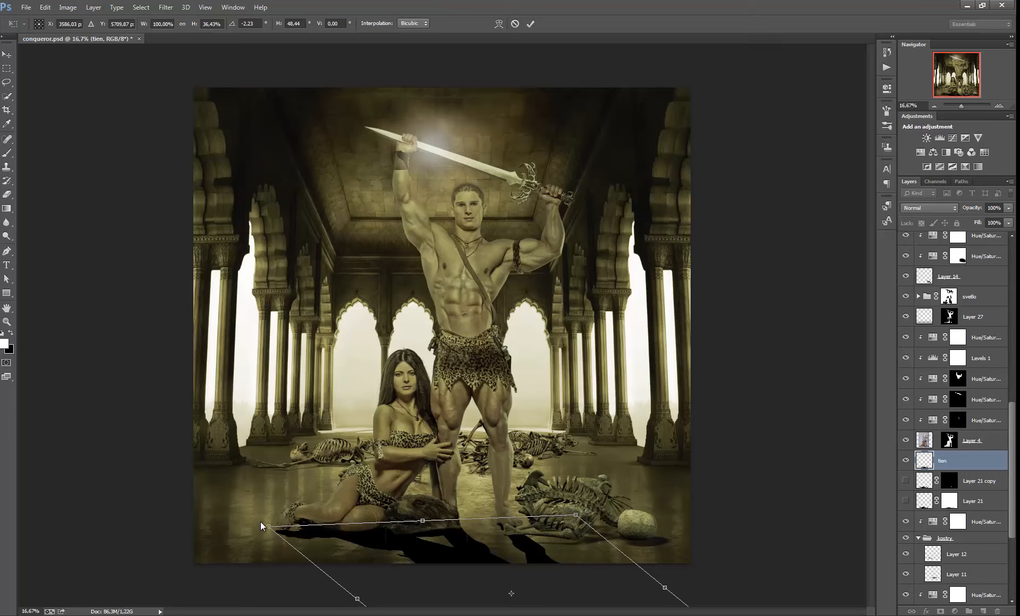
# Rotate the silhouette to about -1.10° with Free Transform, nudge it to meet the figures' feet, and apply the transformation.
pyautogui.rightClick(372, 546)
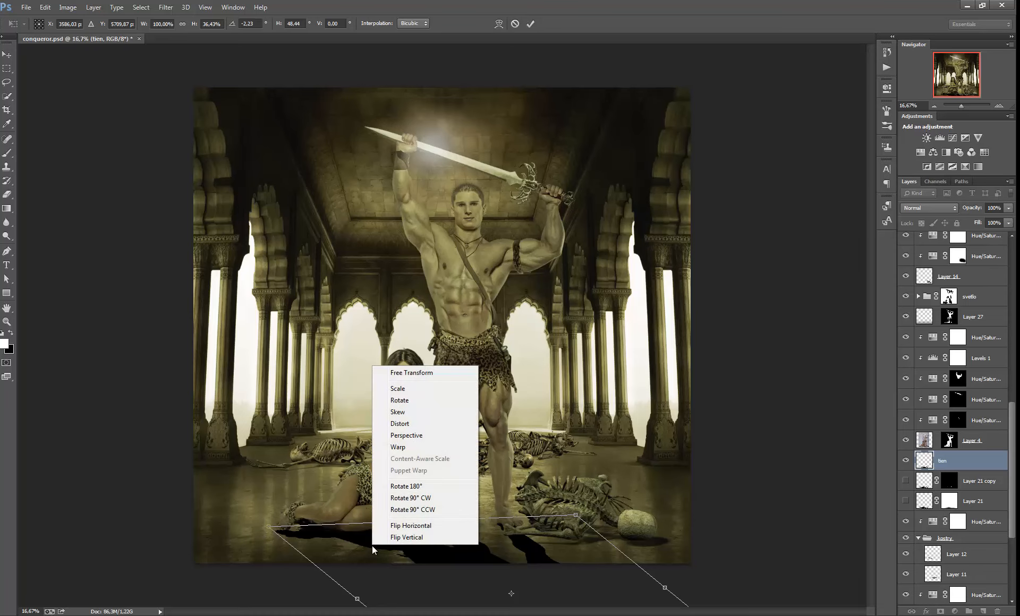
pyautogui.click(408, 375)
pyautogui.moveTo(594, 521); pyautogui.dragTo(598, 525)
pyautogui.moveTo(529, 552); pyautogui.dragTo(528, 558)
pyautogui.moveTo(590, 520); pyautogui.dragTo(589, 517)
pyautogui.moveTo(550, 546); pyautogui.dragTo(553, 538)
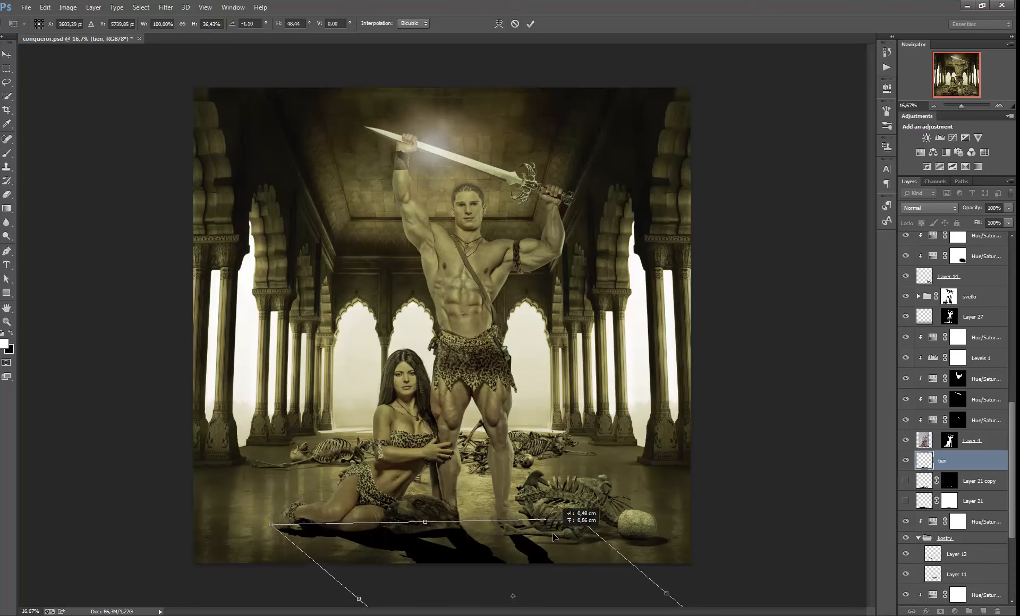
pyautogui.moveTo(554, 537); pyautogui.dragTo(553, 536)
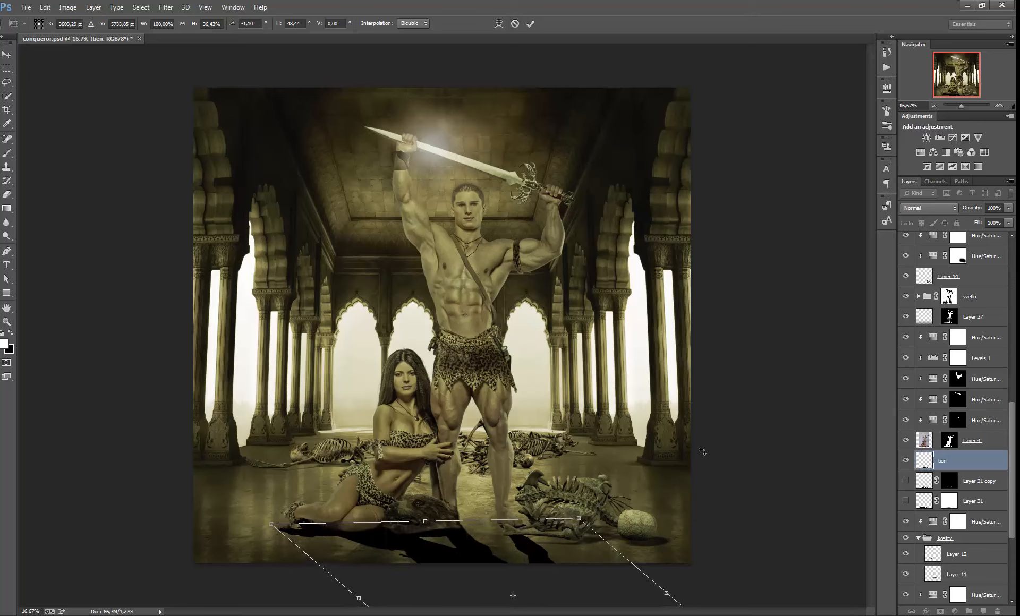
pyautogui.hotkey('ctrl', 'z')
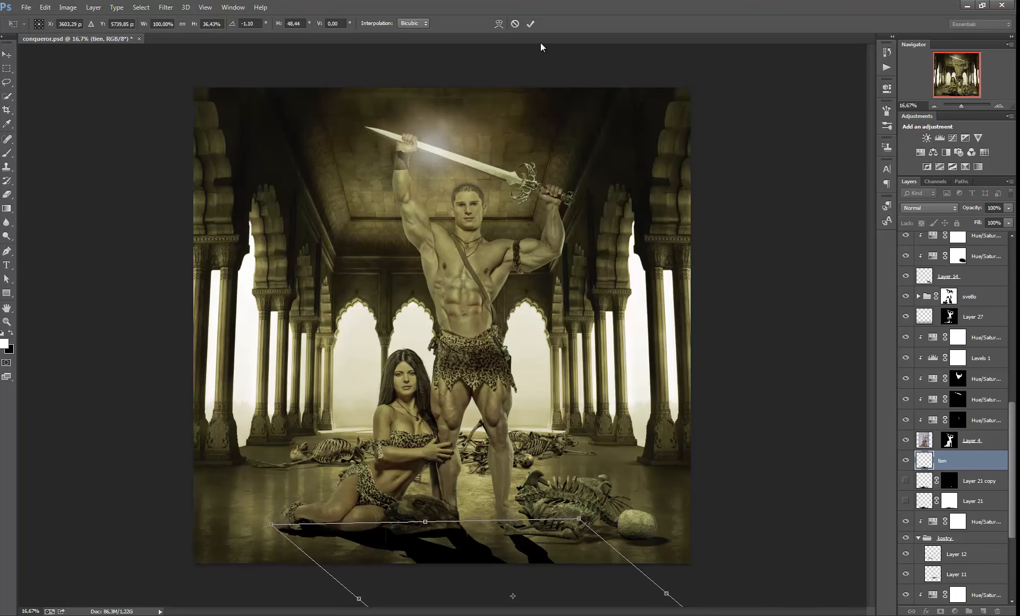
pyautogui.click(529, 23)
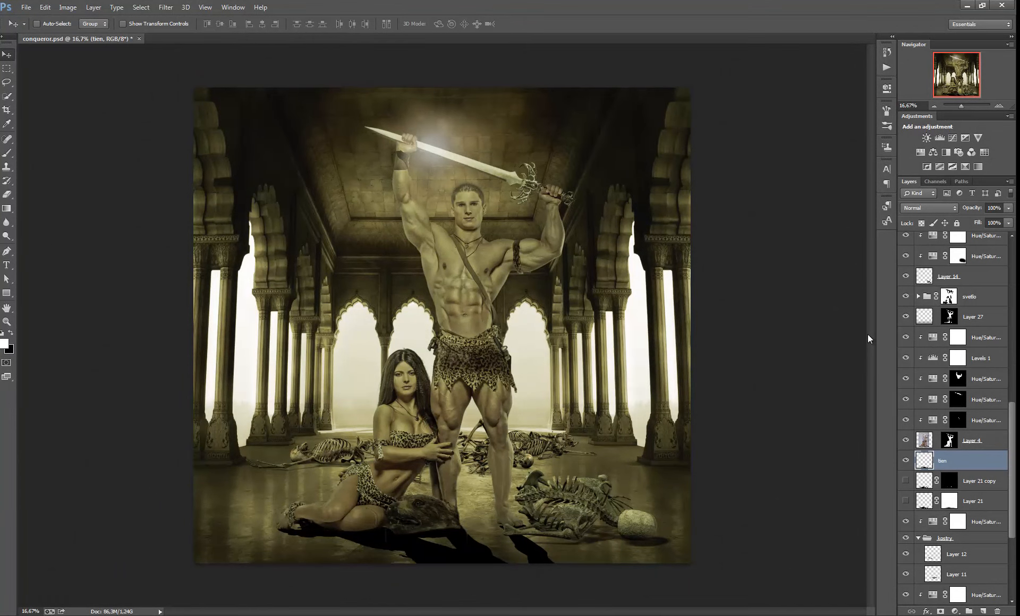
# Soften the tien shadow with a Gaussian Blur of about 25 pixels radius.
pyautogui.hotkey('ctrl', '+')
pyautogui.scroll(-2, 799, 382)
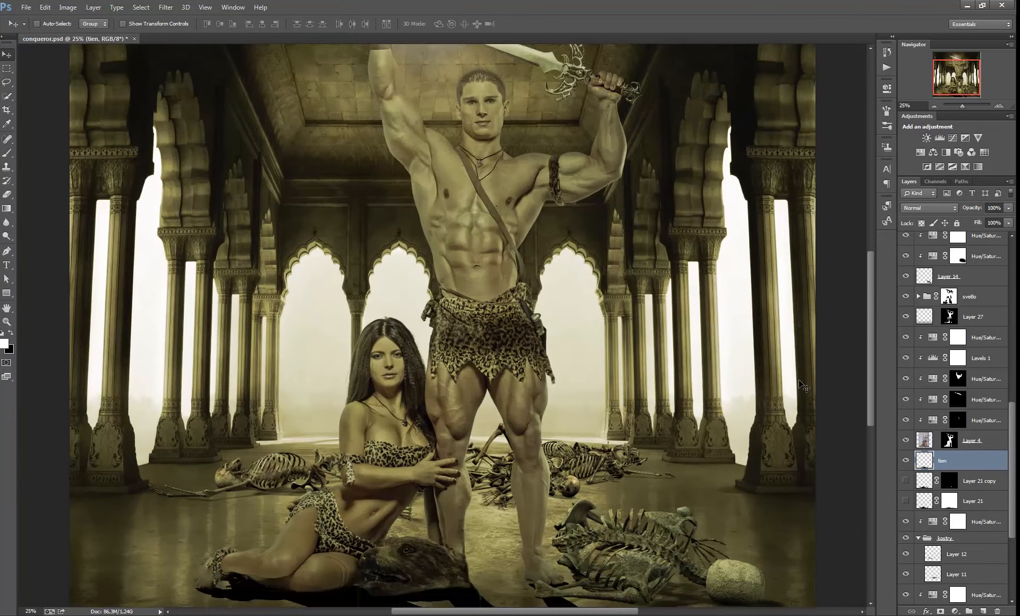
pyautogui.scroll(-5, 804, 387)
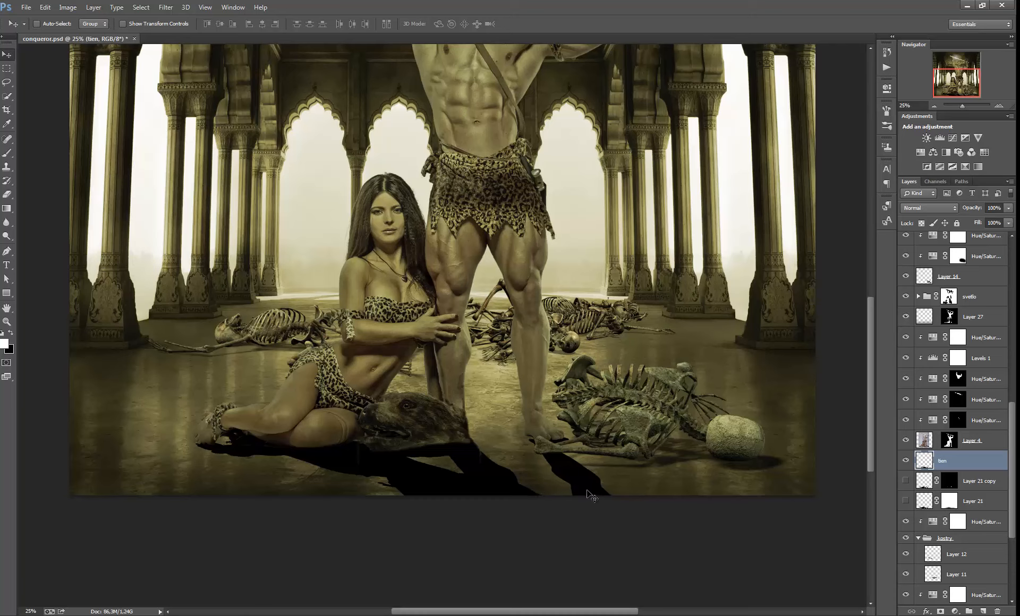
pyautogui.click(173, 12)
pyautogui.moveTo(193, 125)
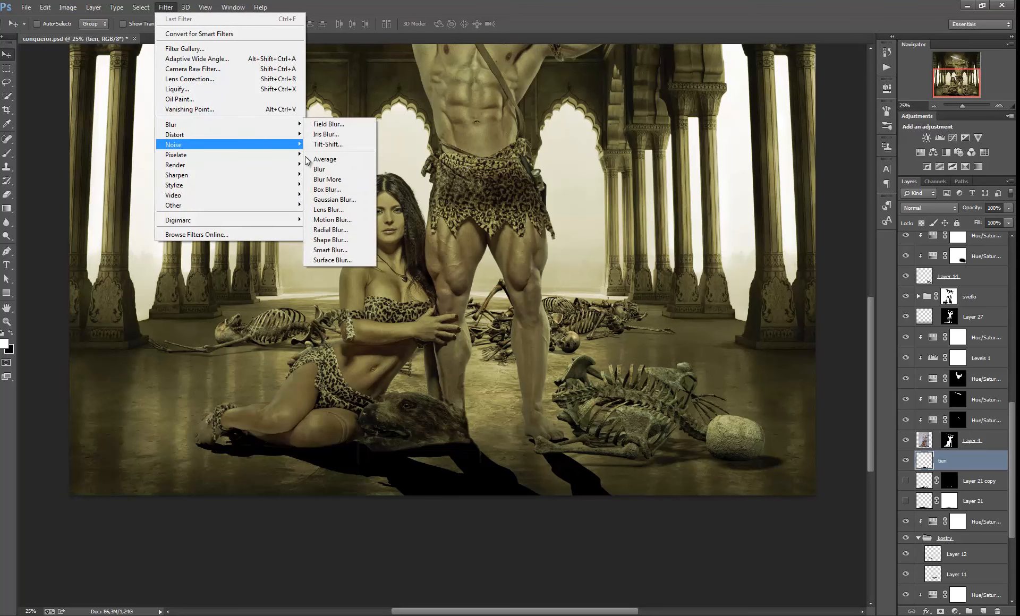
pyautogui.click(335, 200)
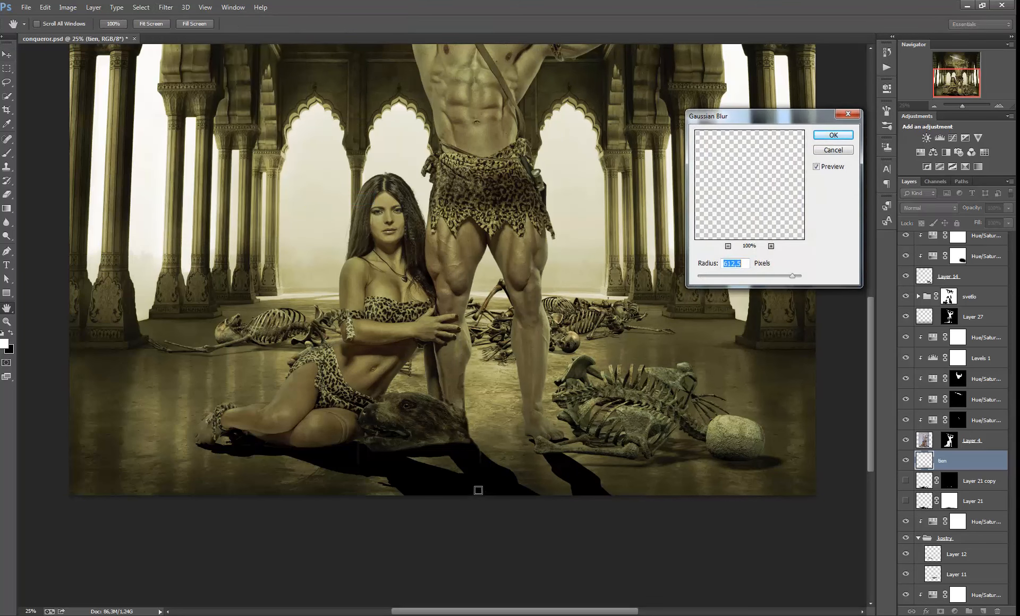
pyautogui.click(713, 277)
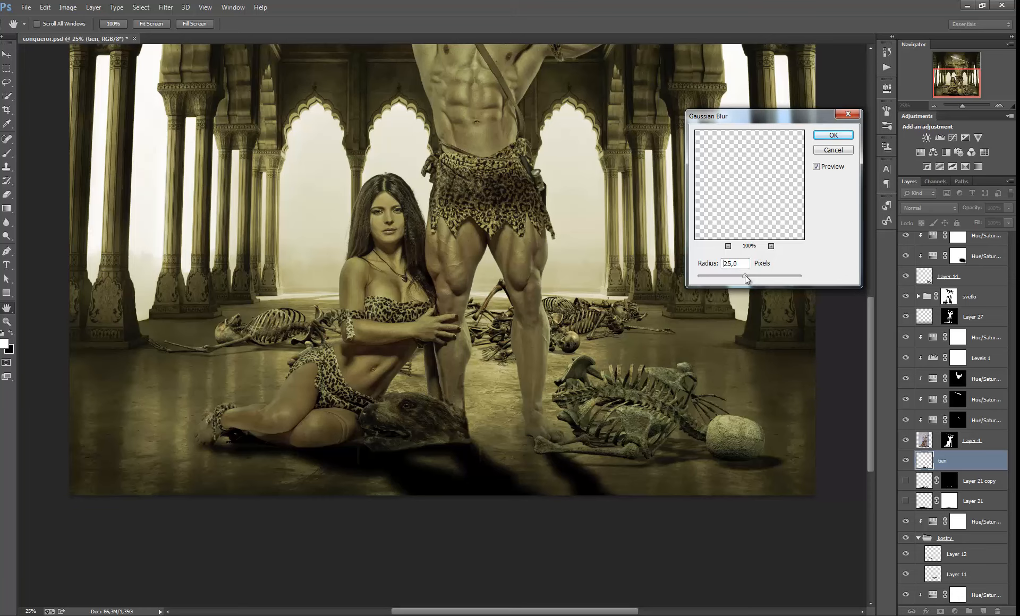
pyautogui.moveTo(745, 275); pyautogui.dragTo(745, 275)
pyautogui.click(833, 135)
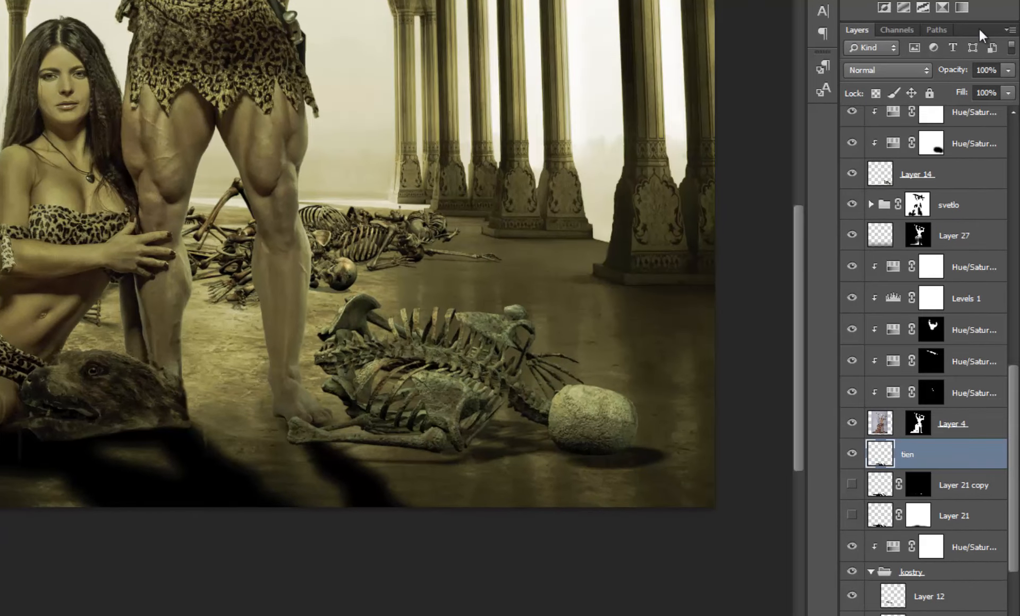
# Lower the tien layer's opacity to about 76%.
pyautogui.click(1008, 71)
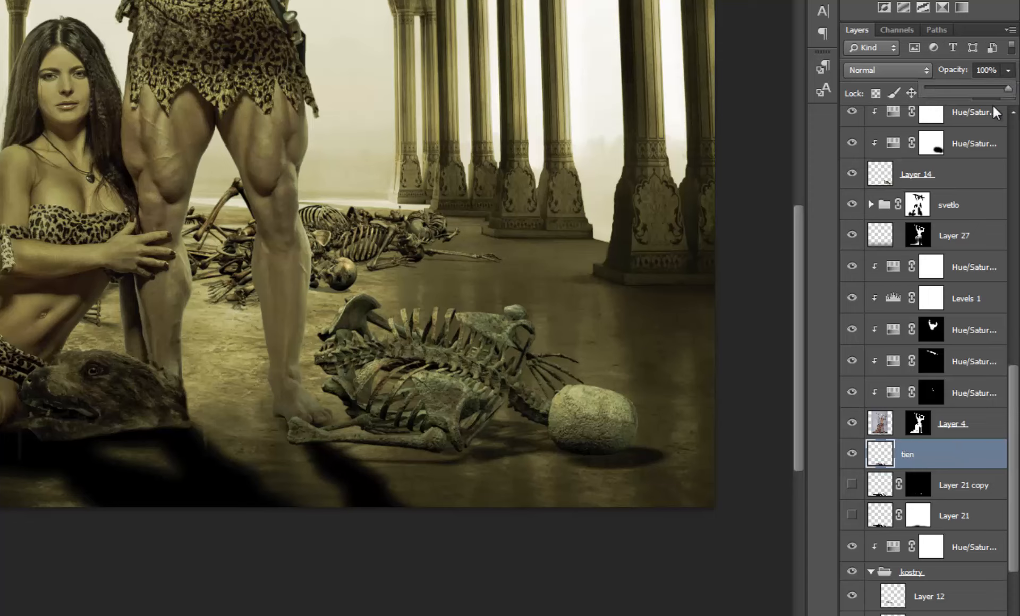
pyautogui.moveTo(1009, 94); pyautogui.dragTo(987, 91)
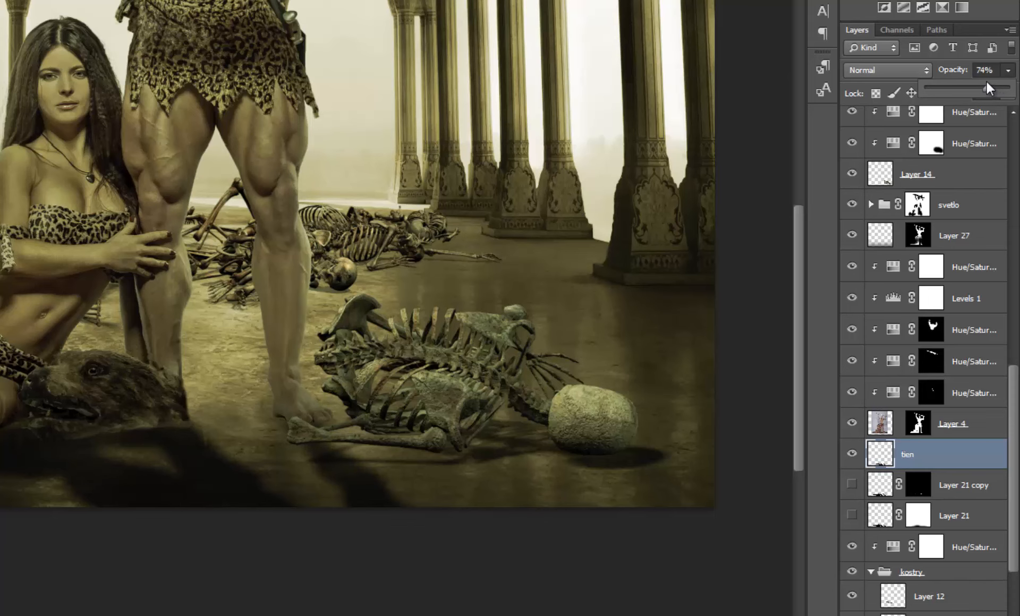
pyautogui.moveTo(988, 81); pyautogui.dragTo(989, 81)
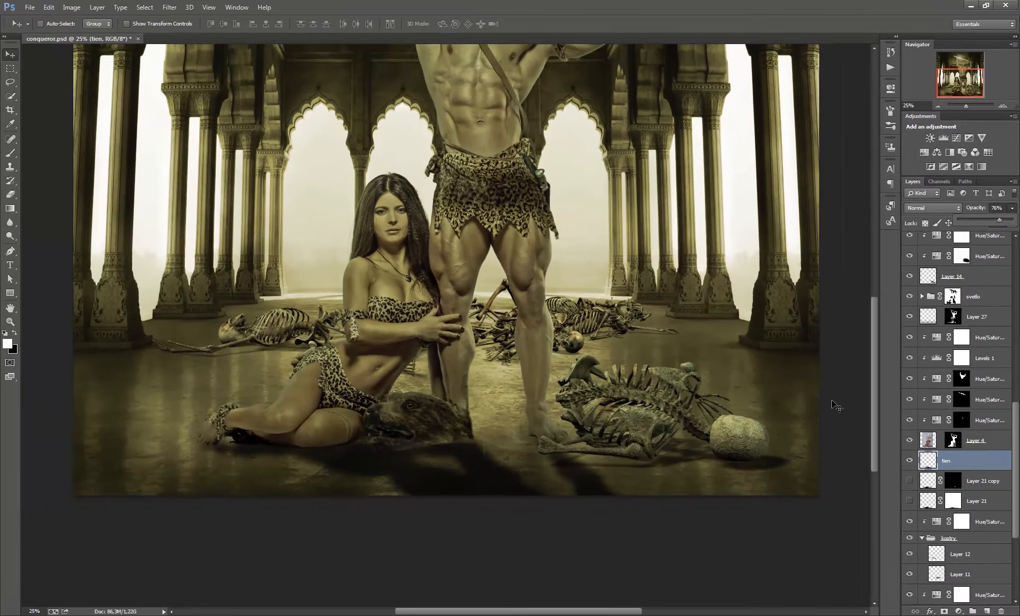
# Add a layer mask to the tien layer and fade the shadow's lower part with a soft 1447 px black brush at 15% opacity.
pyautogui.hotkey('ctrl', '-')
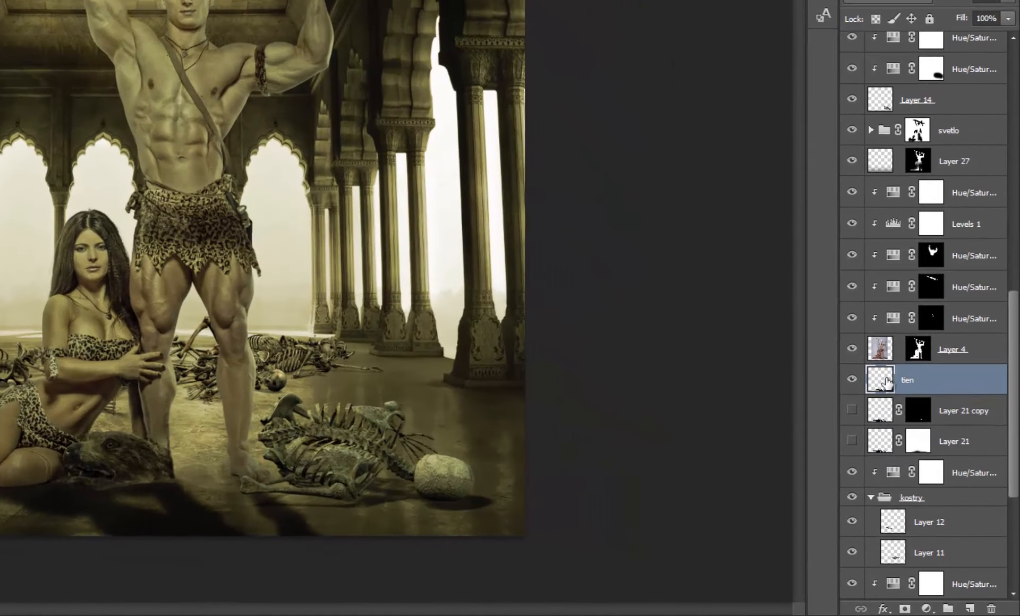
pyautogui.click(903, 609)
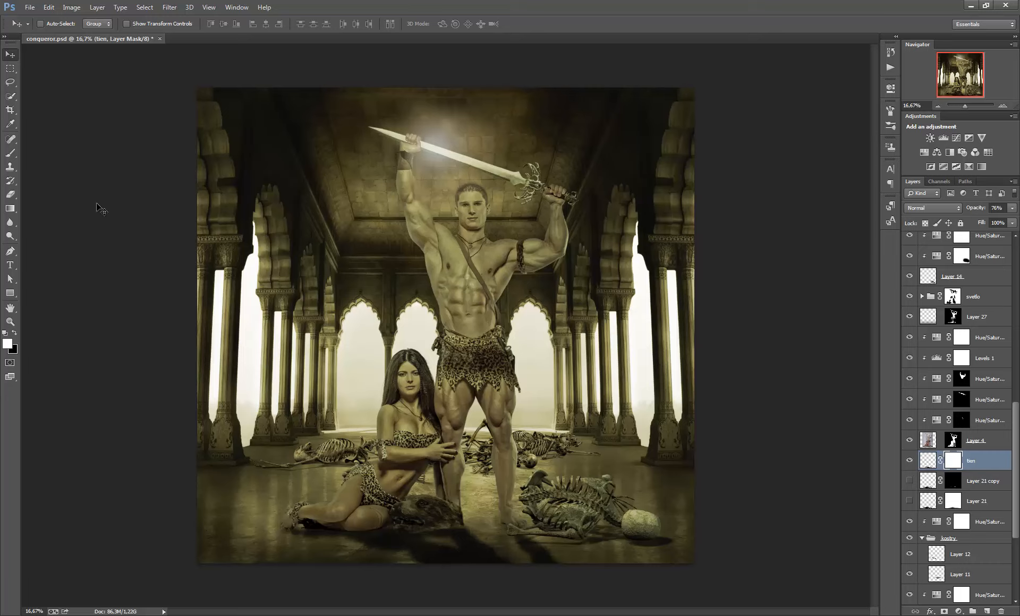
pyautogui.click(10, 152)
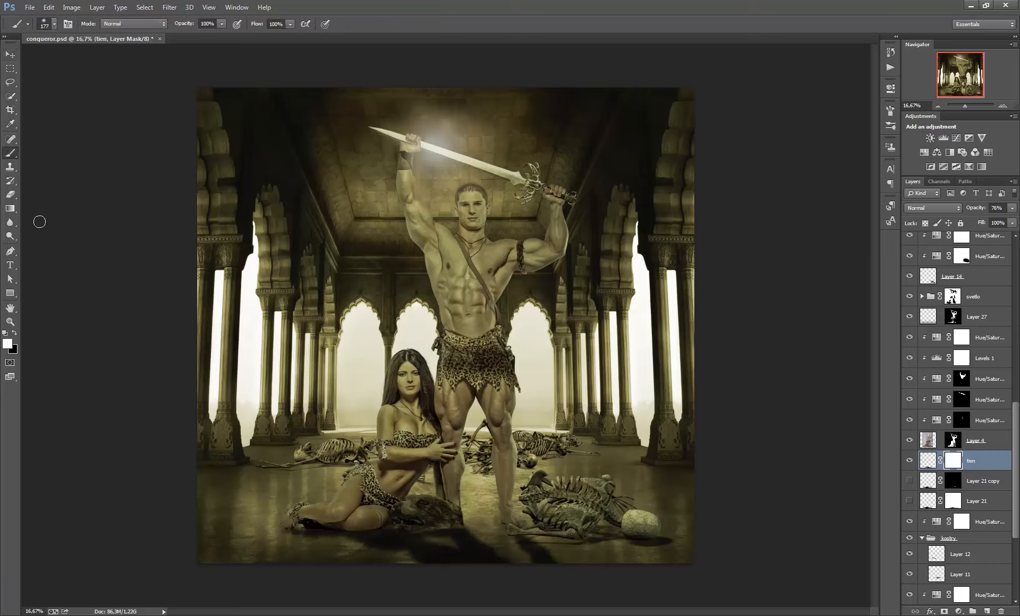
pyautogui.click(14, 334)
pyautogui.rightClick(575, 421)
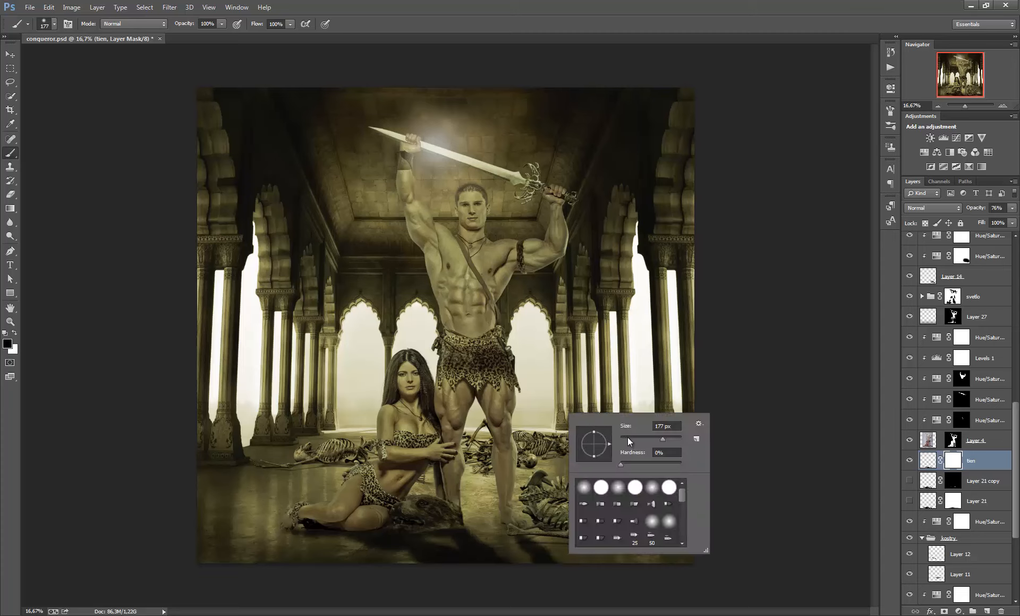
pyautogui.moveTo(668, 438); pyautogui.dragTo(676, 440)
pyautogui.moveTo(677, 438); pyautogui.dragTo(676, 438)
pyautogui.click(222, 24)
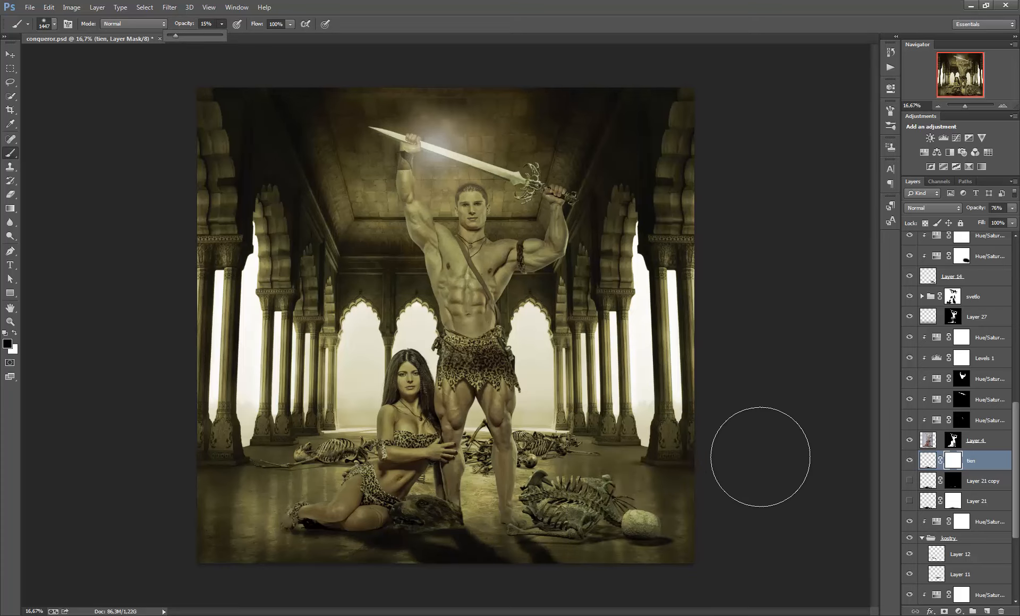
pyautogui.hotkey('ctrl', '-')
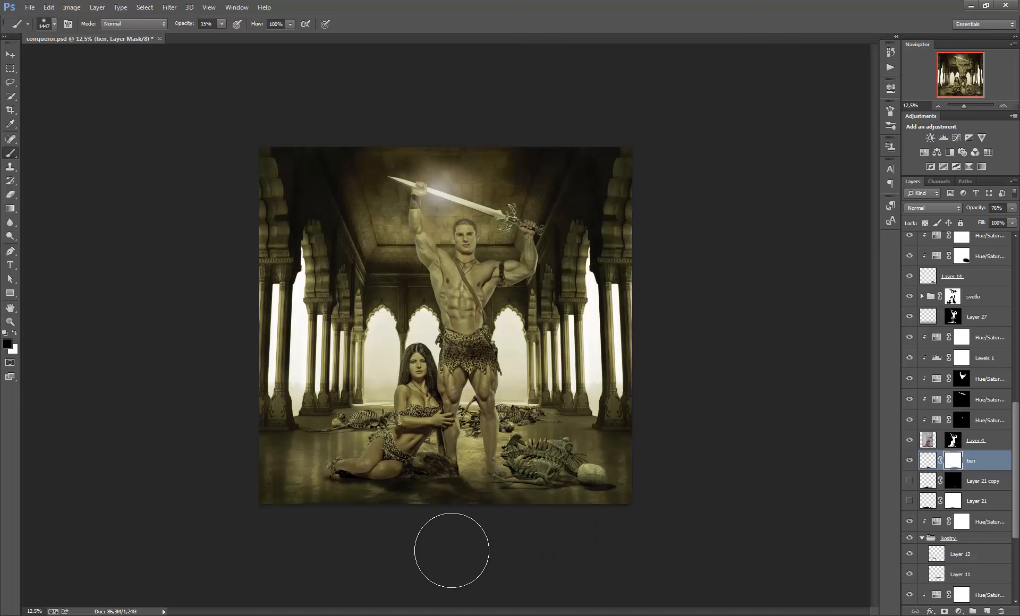
pyautogui.hotkey('ctrl', '+')
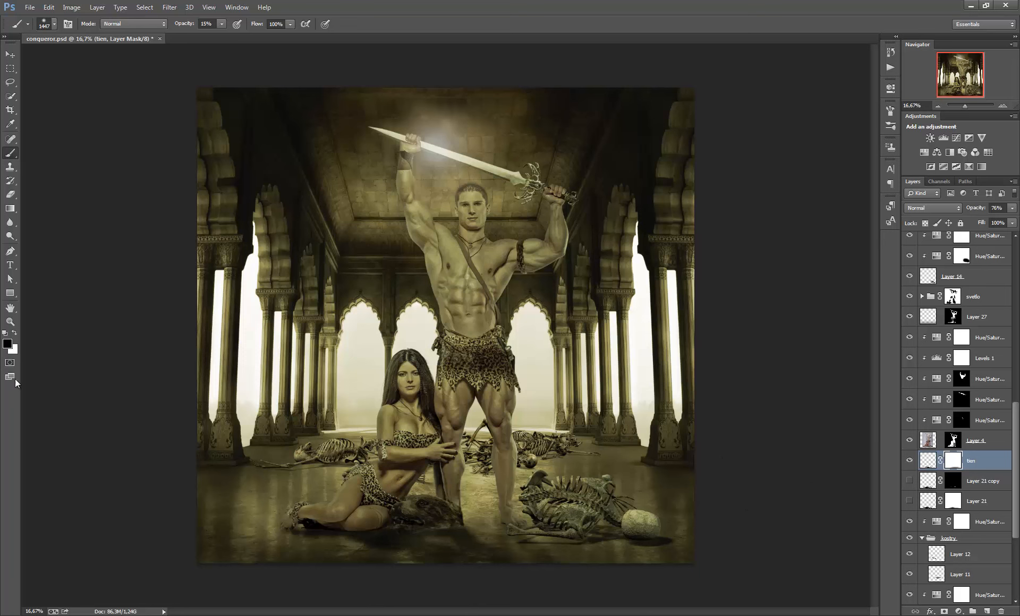
# Duplicate the tien shadow layer together with its mask.
pyautogui.click(10, 322)
pyautogui.click(363, 531)
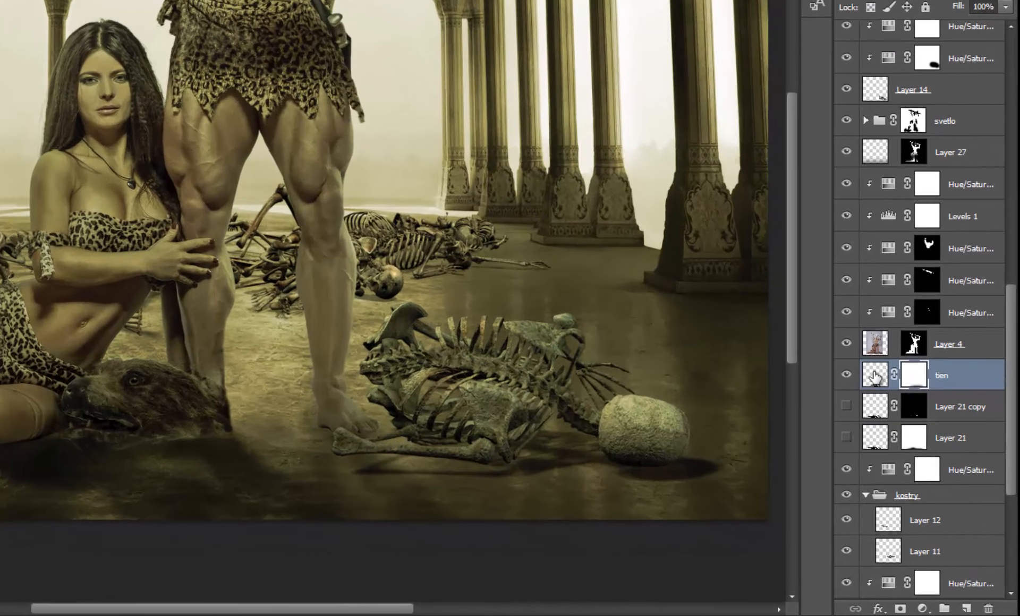
pyautogui.click(876, 377)
pyautogui.moveTo(876, 376); pyautogui.dragTo(966, 609)
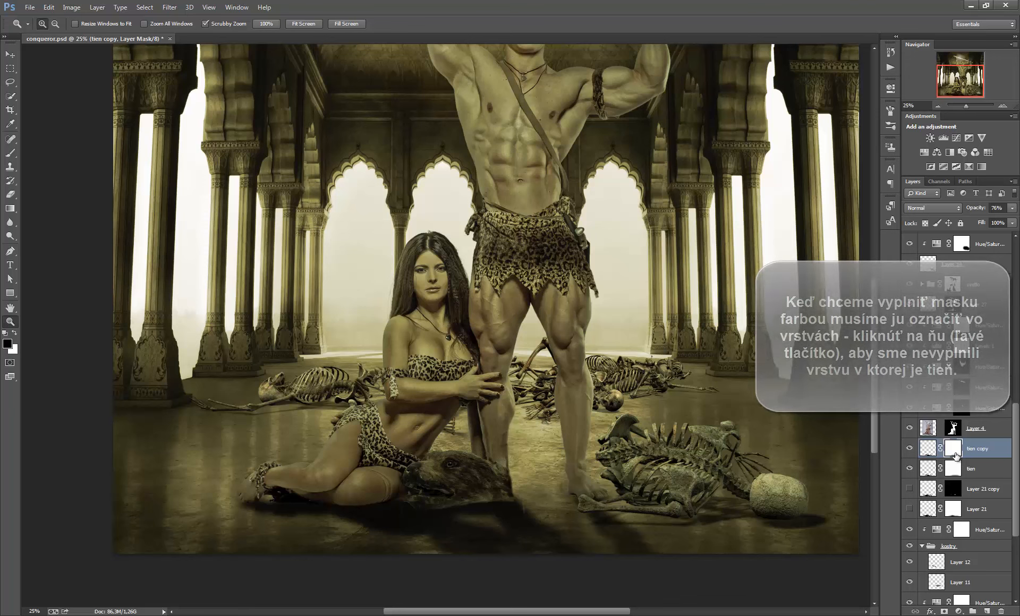
# Fill the tien copy layer's mask with white so the whole duplicate shadow is revealed.
pyautogui.click(48, 6)
pyautogui.click(56, 159)
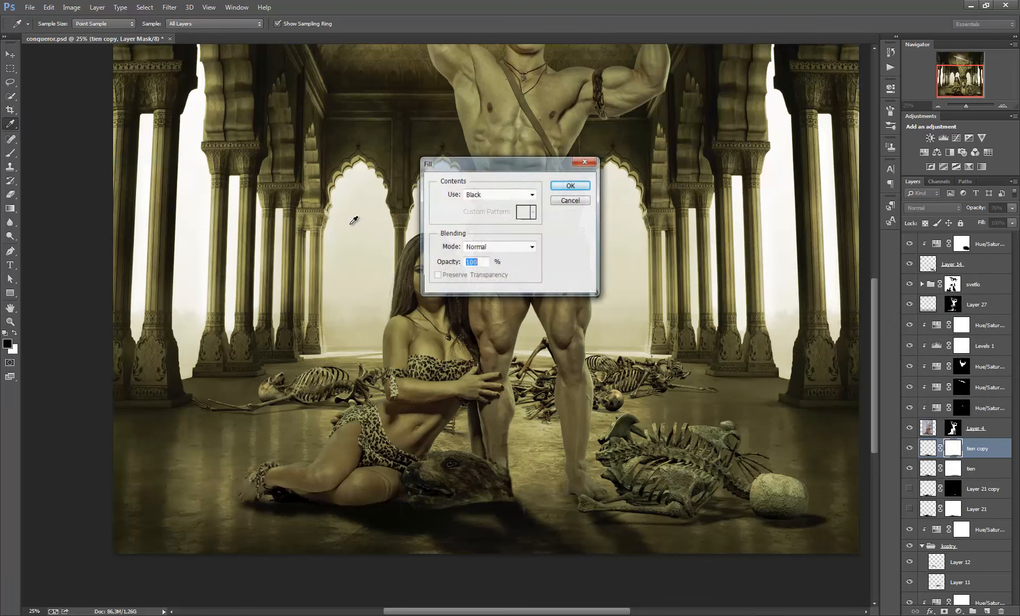
pyautogui.click(476, 198)
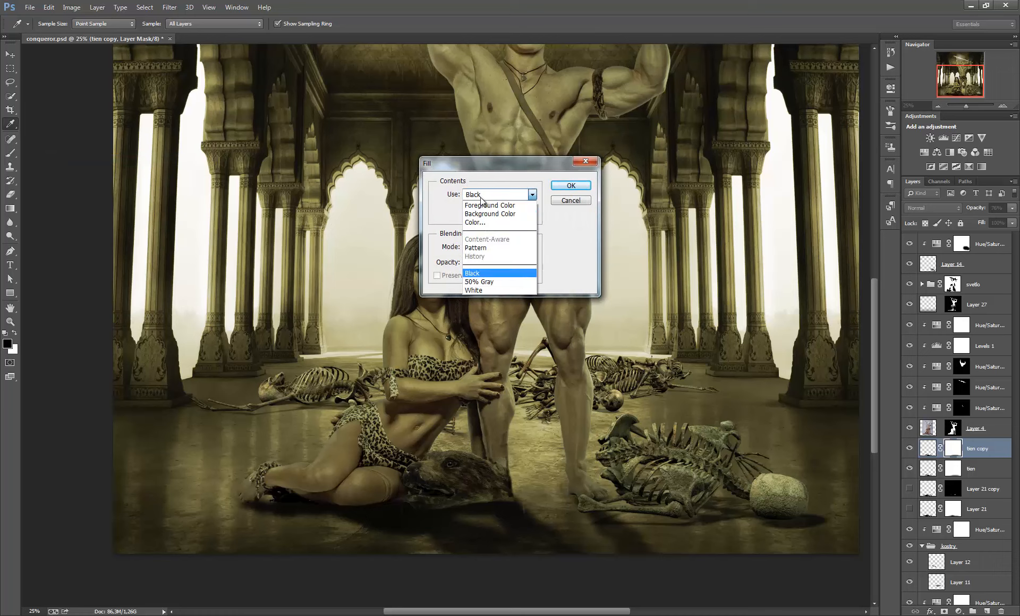
pyautogui.click(478, 290)
pyautogui.hotkey('ctrl', 'space')
pyautogui.press('Return')
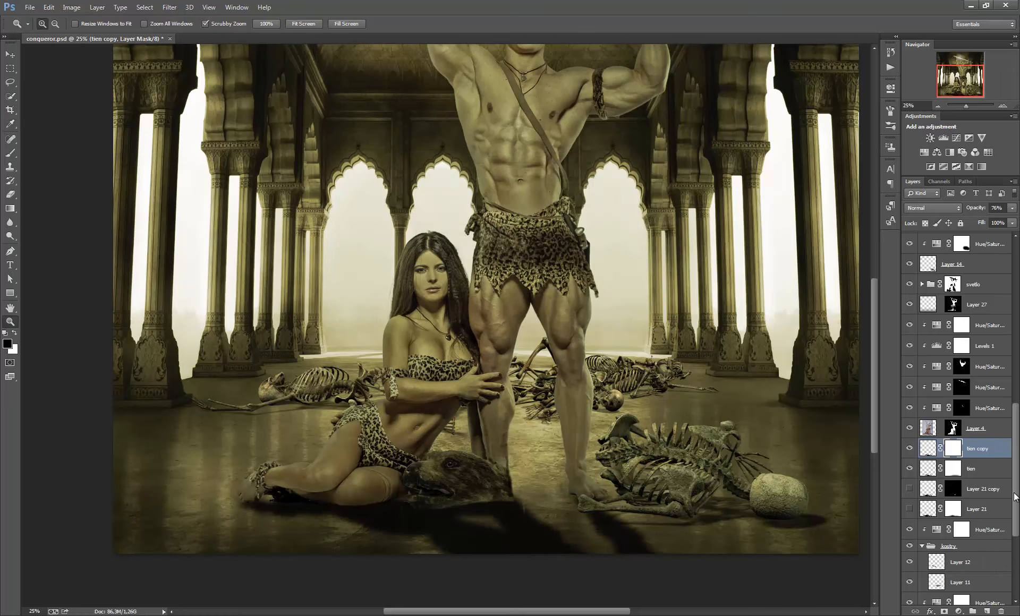
# Hide the tien layer and set up a soft 402 px brush for the tien copy mask.
pyautogui.click(909, 470)
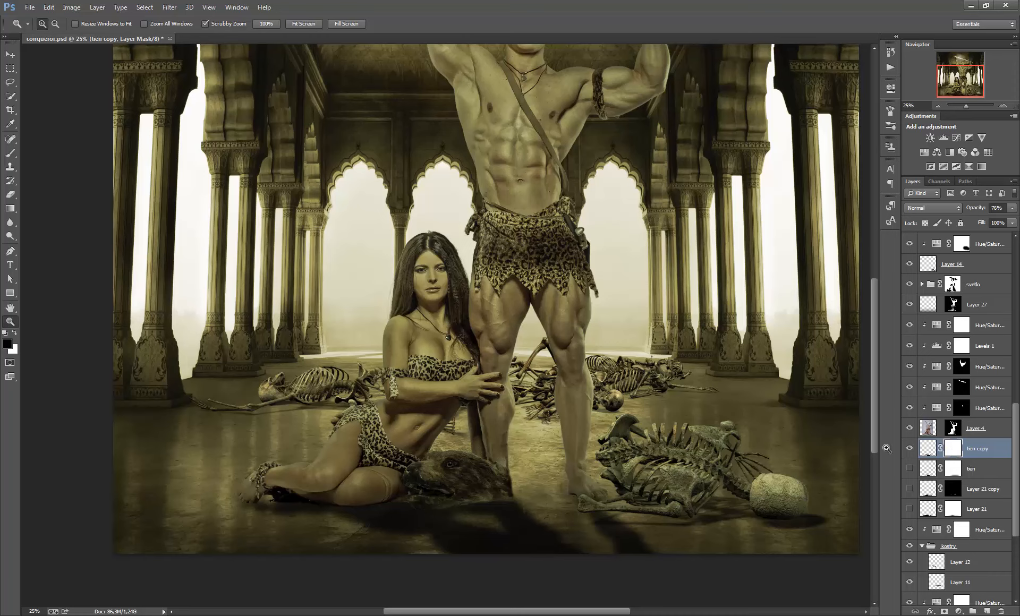
pyautogui.click(10, 154)
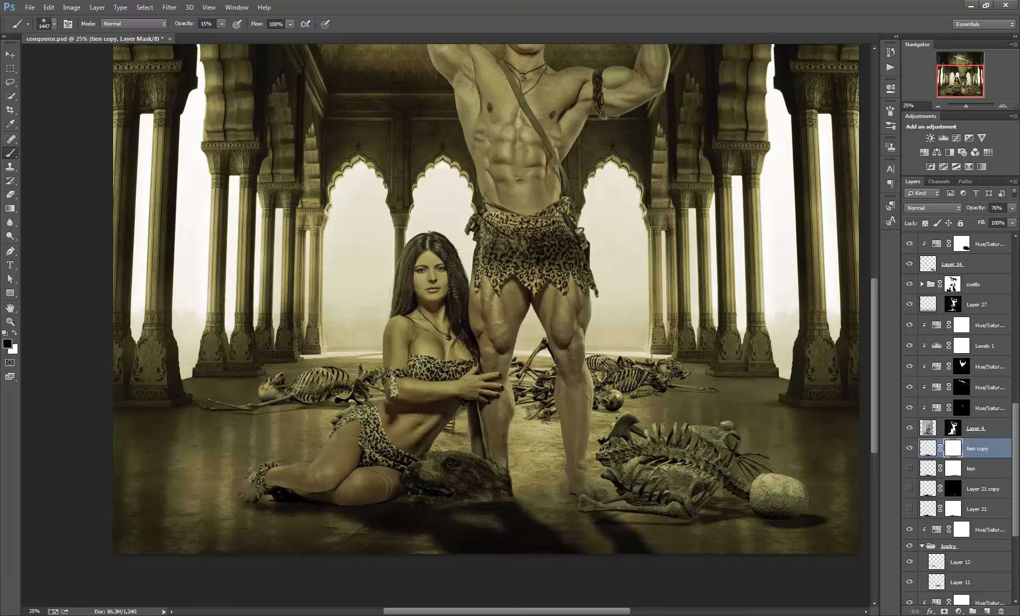
pyautogui.rightClick(644, 299)
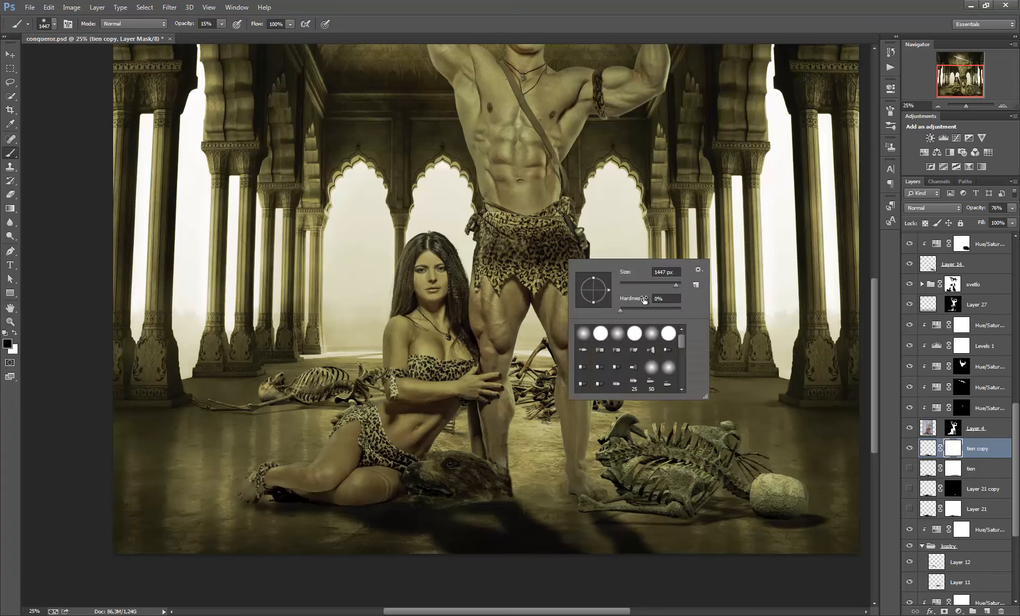
pyautogui.click(669, 285)
pyautogui.click(671, 285)
pyautogui.click(543, 562)
# Paint black on the tien copy mask along the shadow's lower part, at 100% opacity and then 45%.
pyautogui.click(222, 24)
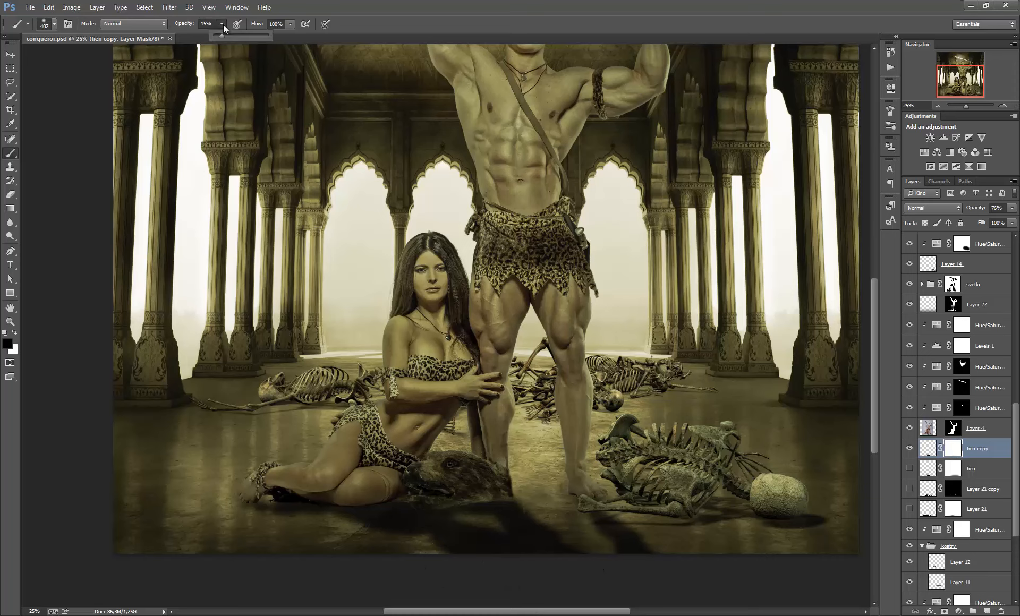
pyautogui.moveTo(221, 36); pyautogui.dragTo(268, 36)
pyautogui.click(531, 560)
pyautogui.moveTo(565, 561)
pyautogui.mouseDown()
pyautogui.moveTo(684, 561)
pyautogui.moveTo(422, 558)
pyautogui.moveTo(457, 575)
pyautogui.mouseUp()
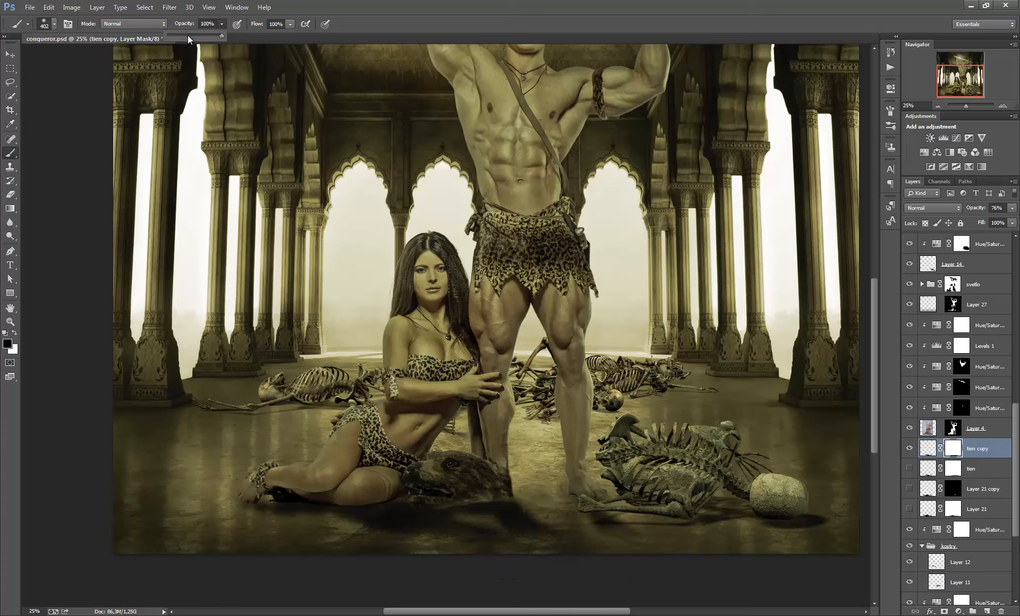
pyautogui.click(383, 546)
pyautogui.moveTo(372, 547)
pyautogui.mouseDown()
pyautogui.moveTo(556, 549)
pyautogui.moveTo(496, 551)
pyautogui.moveTo(544, 548)
pyautogui.moveTo(478, 527)
pyautogui.moveTo(640, 538)
pyautogui.moveTo(498, 526)
pyautogui.moveTo(332, 540)
pyautogui.mouseUp()
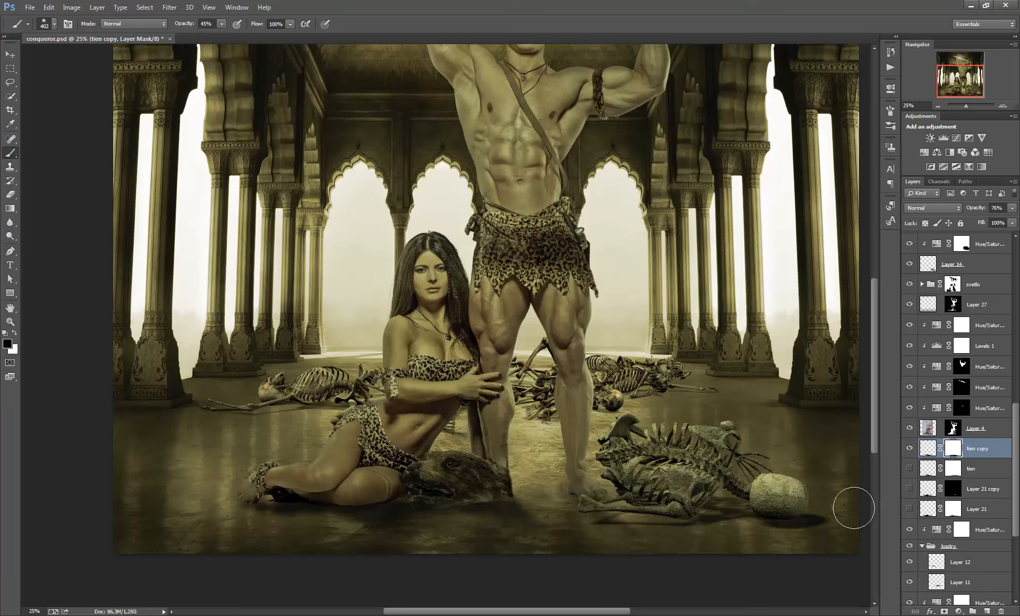
# Show the tien layer again and compare the floor shadow with and without the tien copy layer.
pyautogui.click(910, 468)
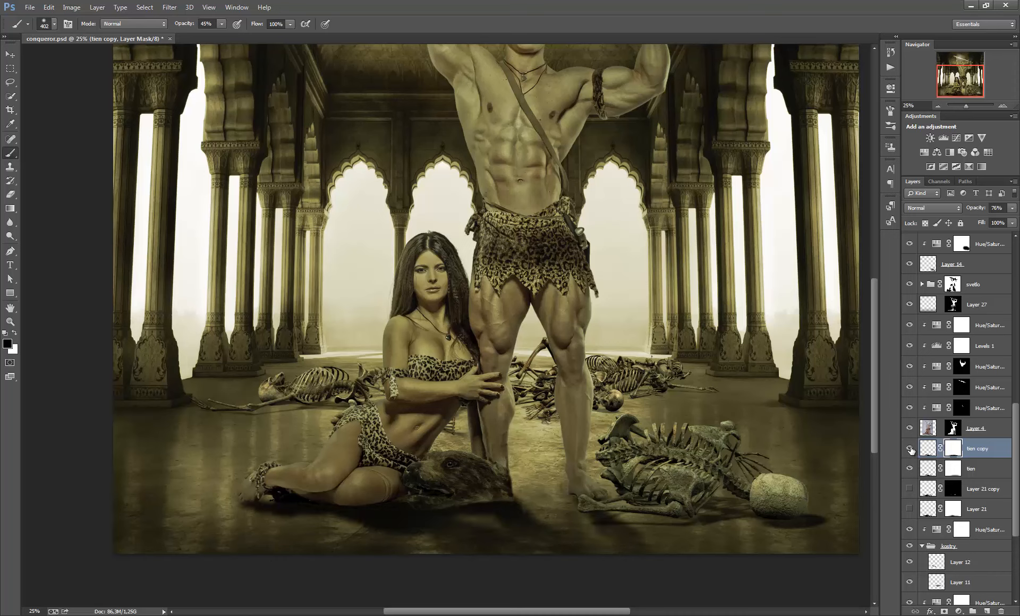
pyautogui.click(910, 449)
pyautogui.click(910, 449)
pyautogui.click(910, 448)
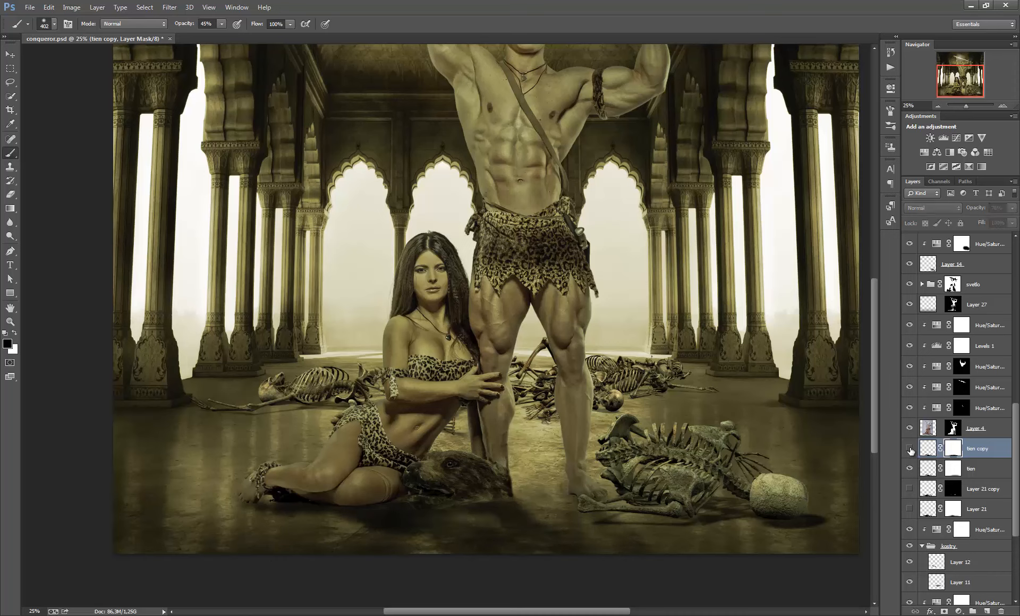
pyautogui.click(910, 449)
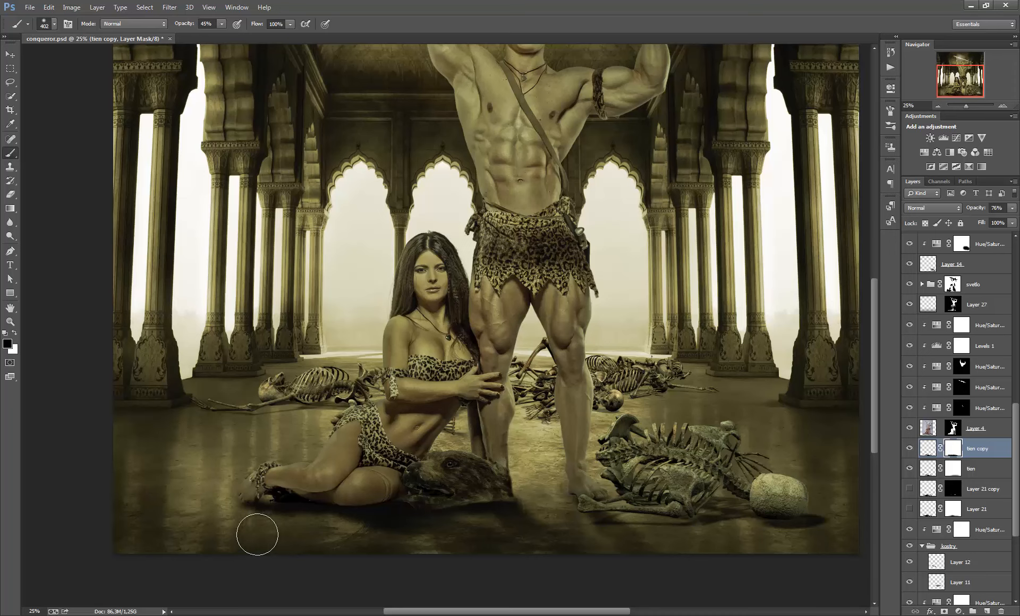
pyautogui.click(910, 449)
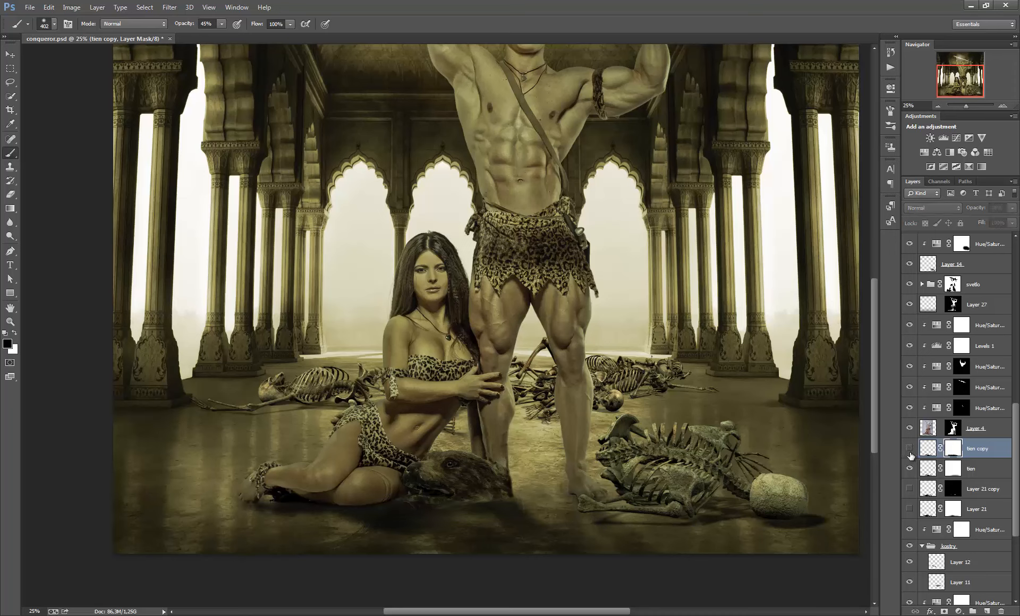
pyautogui.click(910, 449)
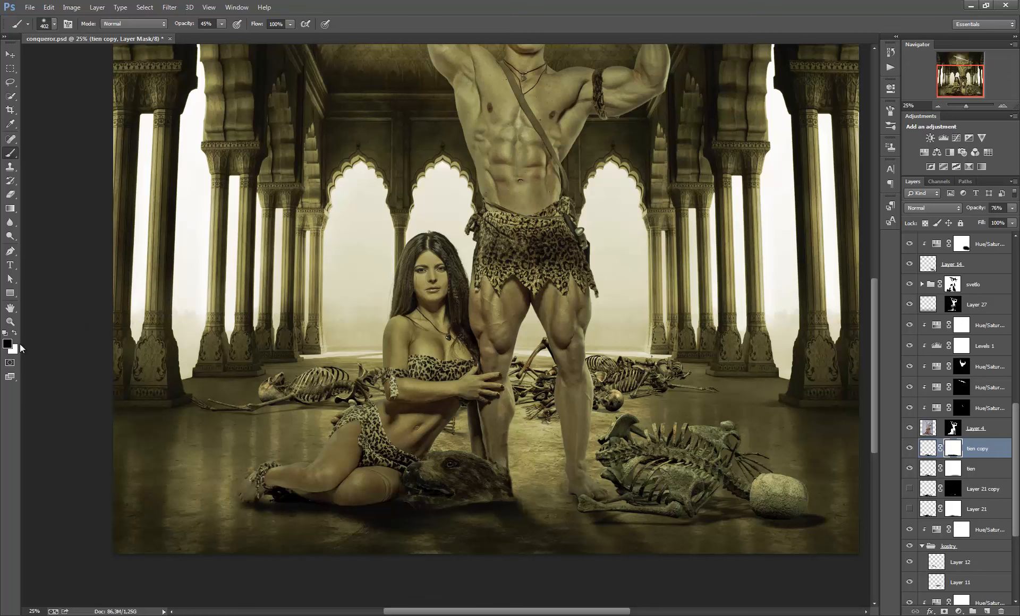
# Examine the shadow around the man's feet up close with the tien copy layer off and on.
pyautogui.click(10, 322)
pyautogui.click(539, 524)
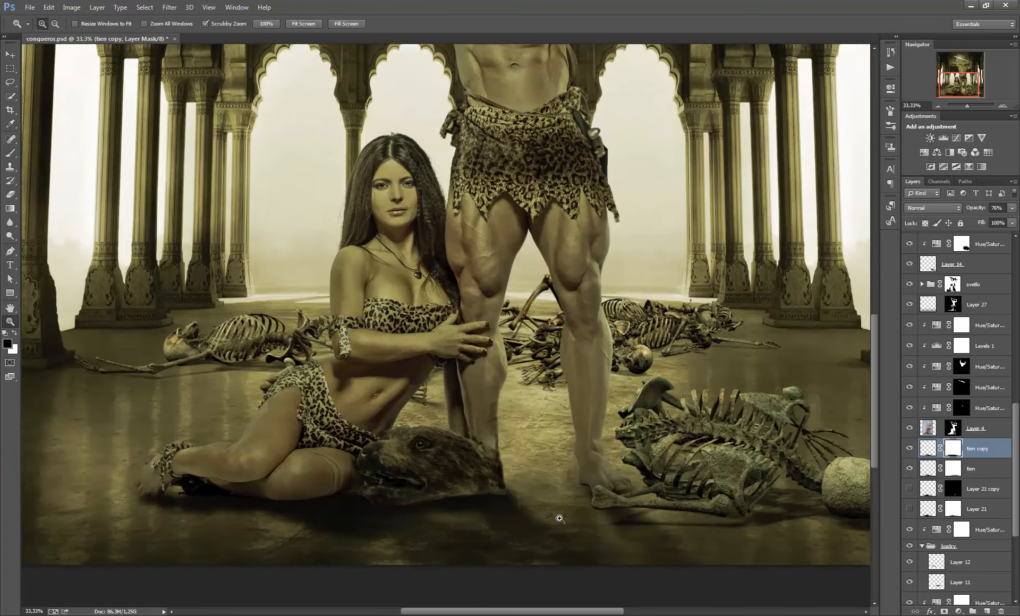
pyautogui.click(542, 518)
pyautogui.click(647, 514)
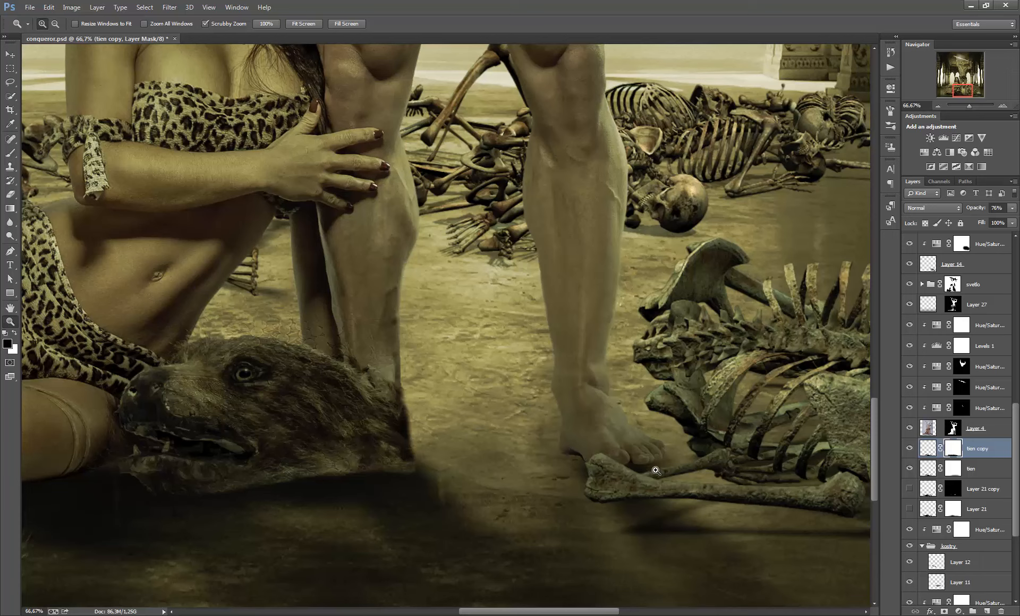
pyautogui.click(910, 448)
pyautogui.click(909, 448)
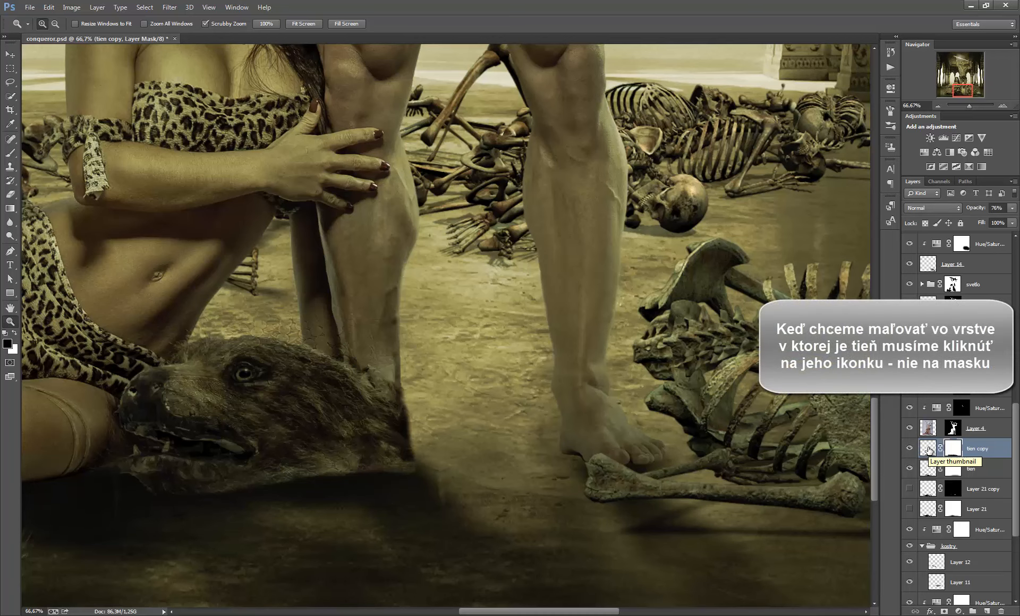
# Paint a black contact shadow under the man's foot on the tien copy layer itself, using a soft 78 px brush at 100% opacity.
pyautogui.click(928, 448)
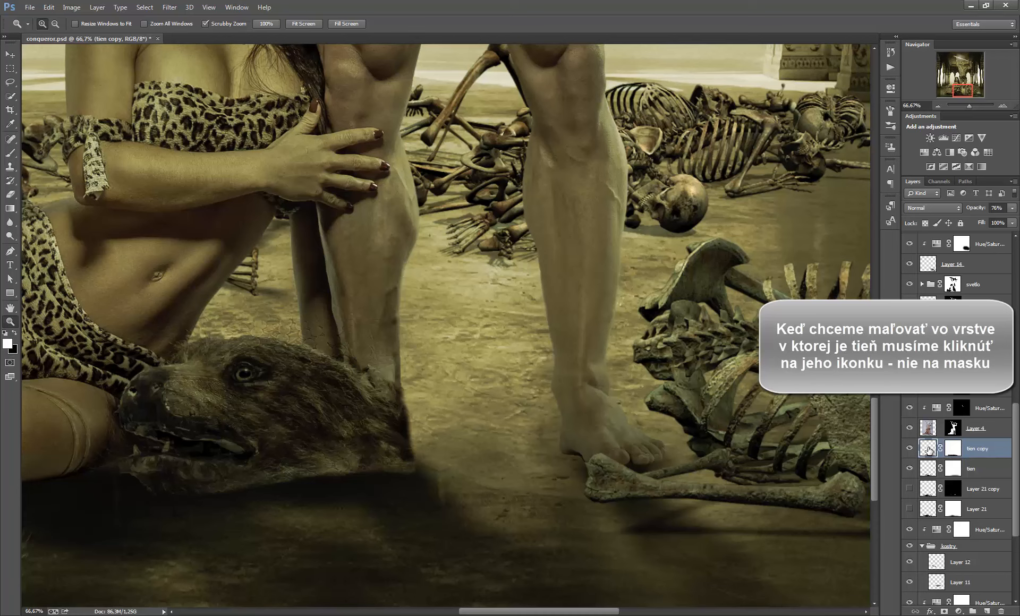
pyautogui.click(10, 153)
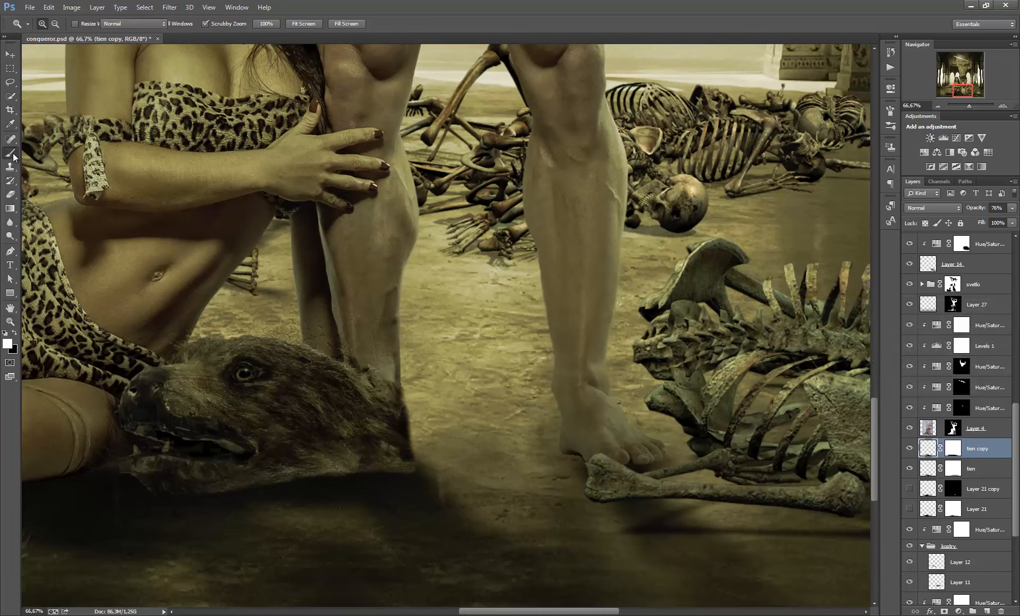
pyautogui.click(15, 331)
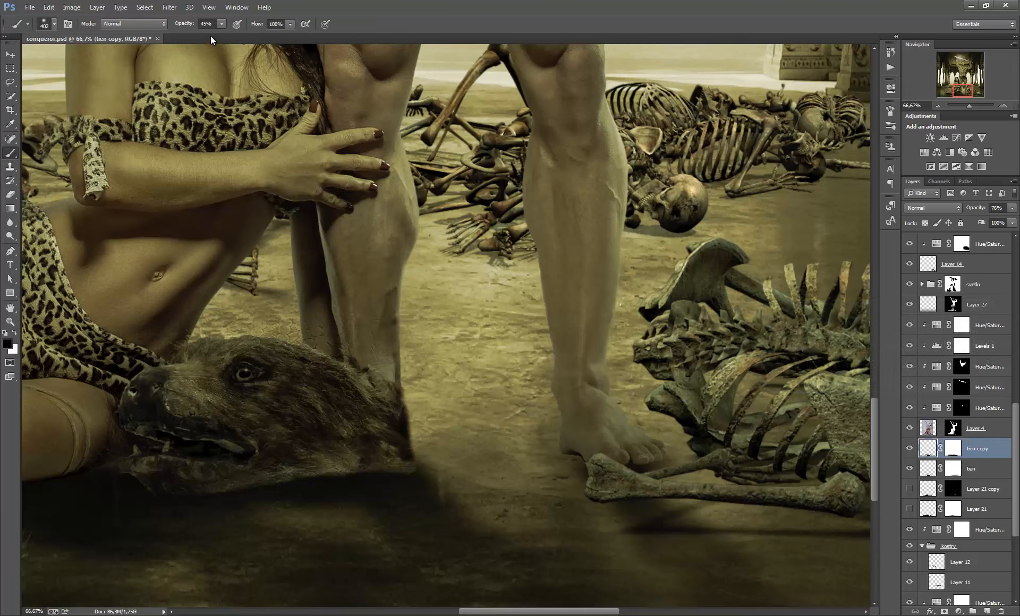
pyautogui.click(221, 24)
pyautogui.moveTo(249, 40); pyautogui.dragTo(254, 40)
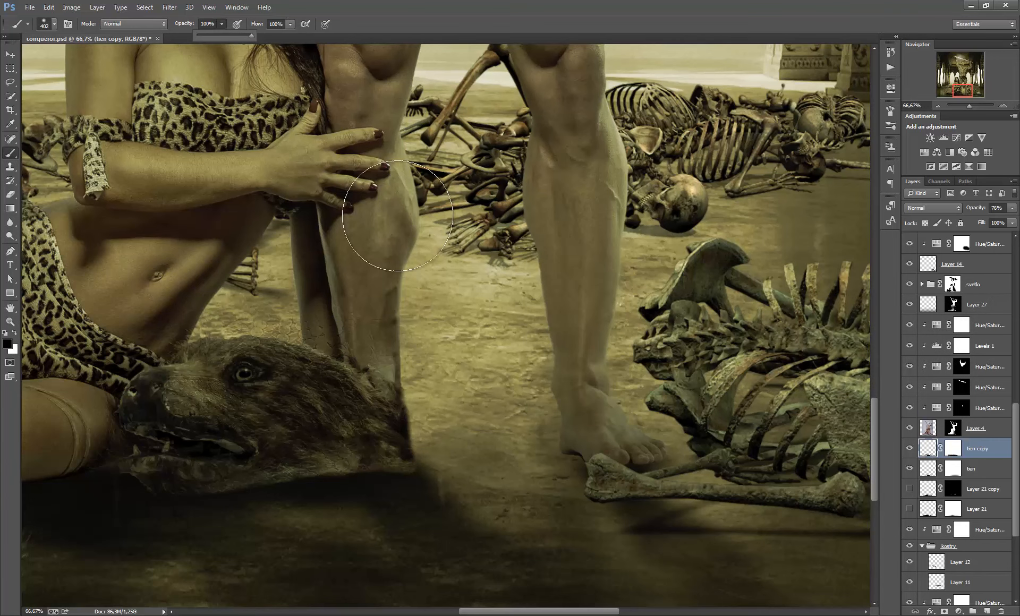
pyautogui.rightClick(587, 412)
pyautogui.click(663, 437)
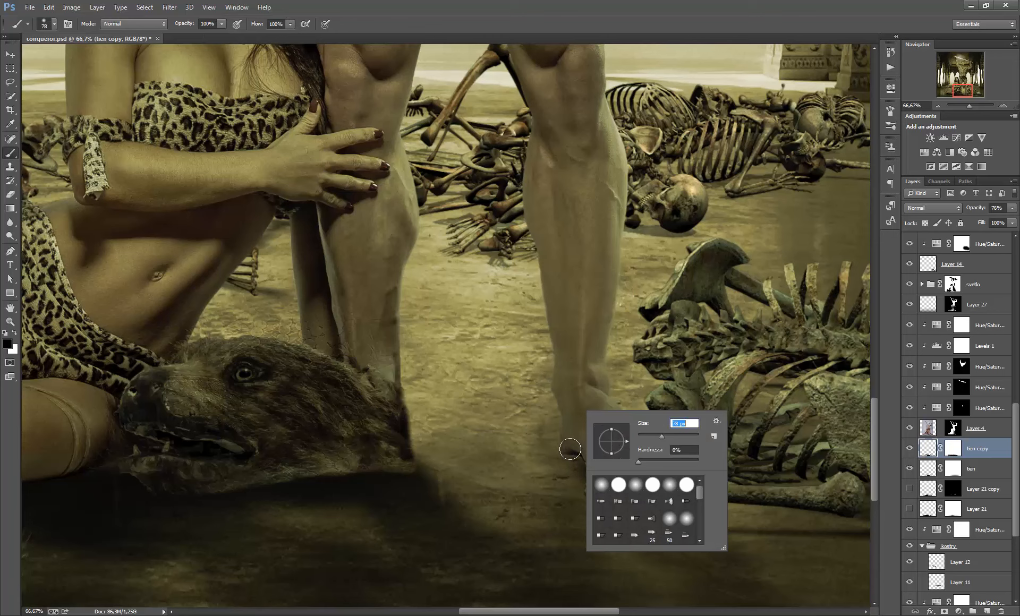
pyautogui.click(572, 450)
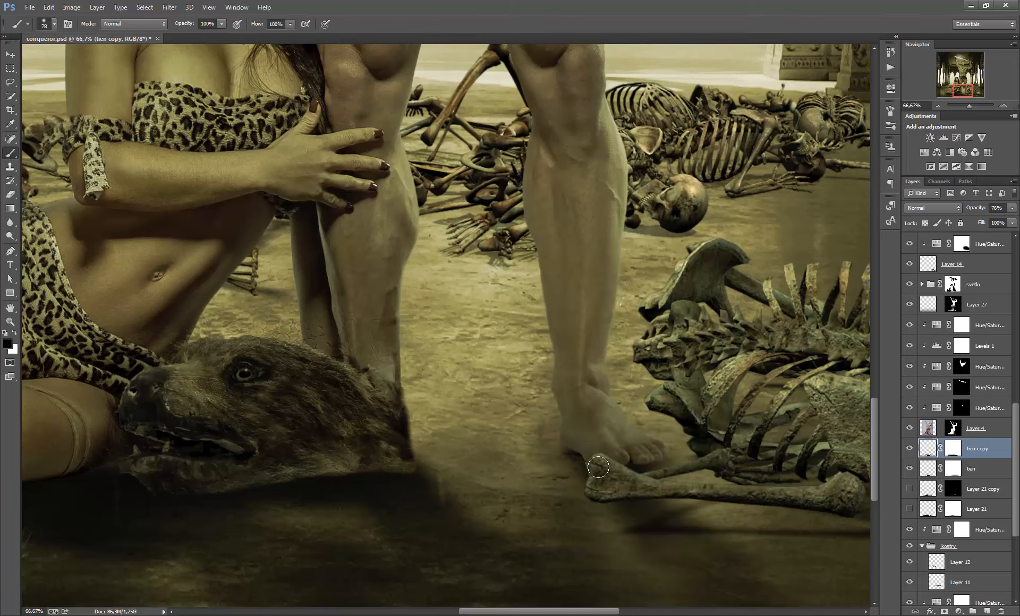
pyautogui.hotkey('ctrl', 'z')
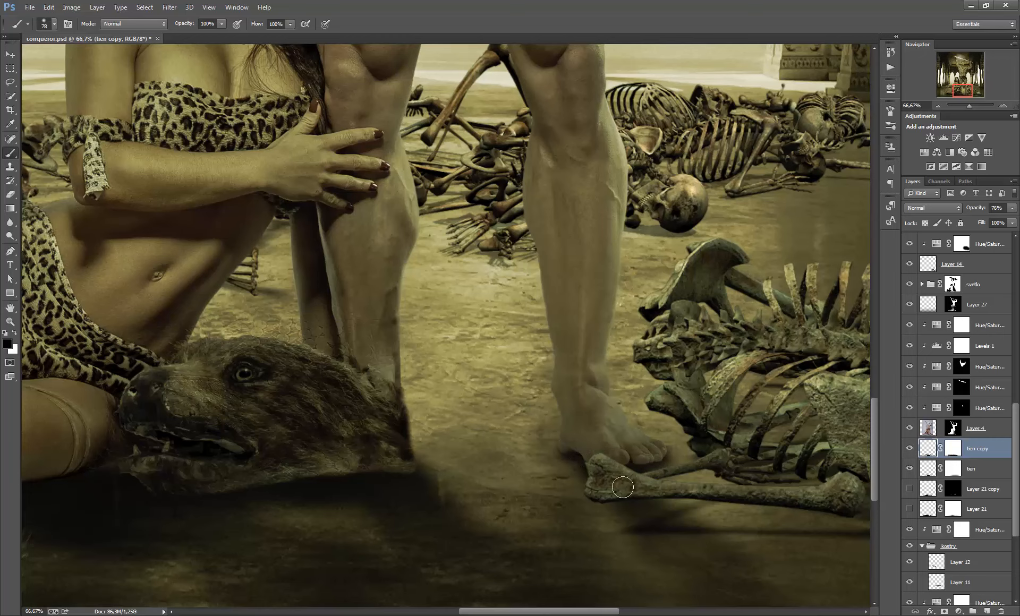
# Darken the contact shadow under the seated woman's foot with black on the tien copy layer.
pyautogui.scroll(-1, 875, 459)
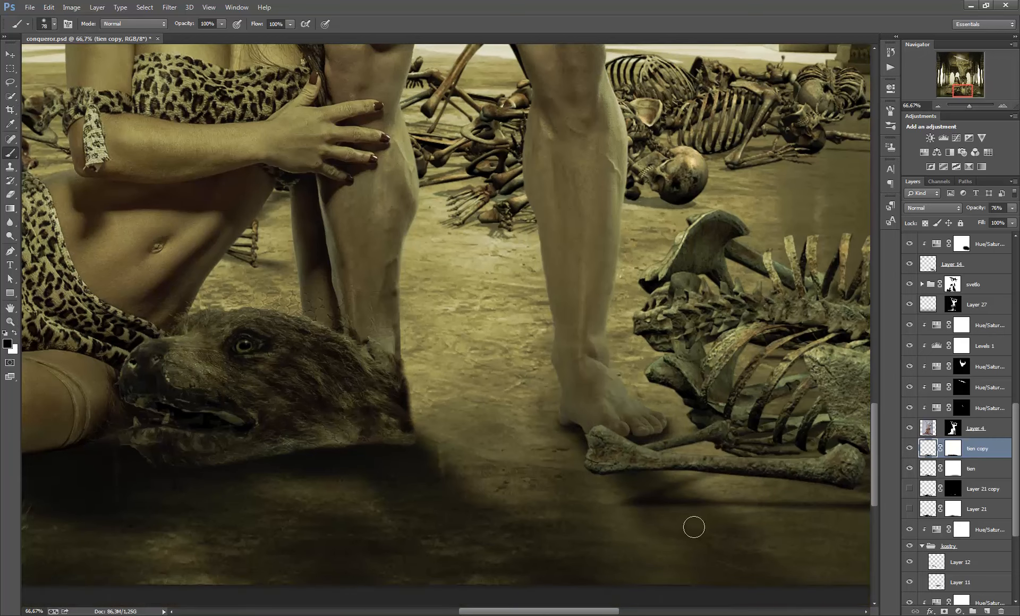
pyautogui.scroll(-1, 876, 471)
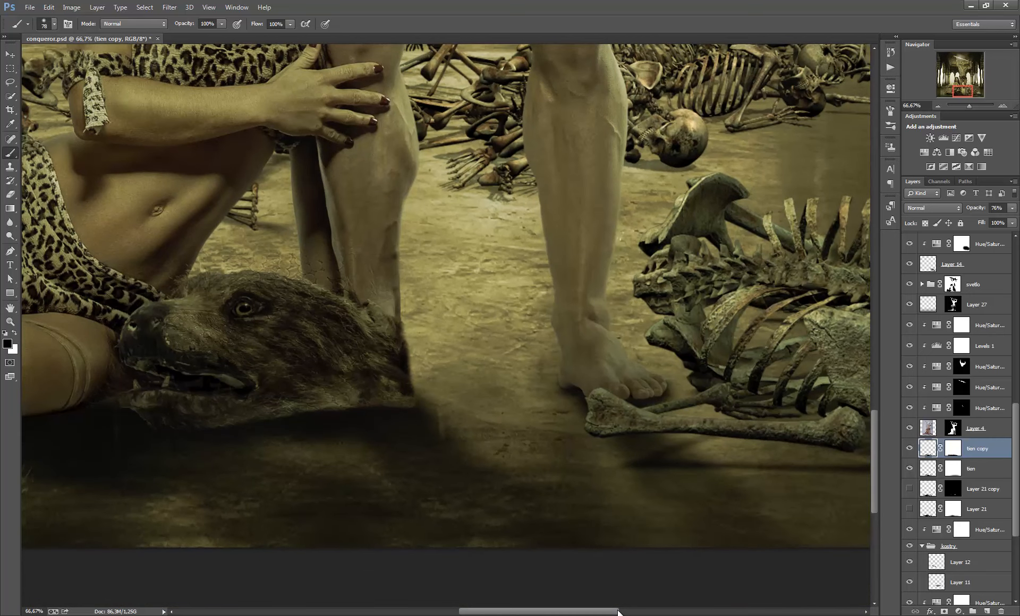
pyautogui.moveTo(618, 612); pyautogui.dragTo(532, 612)
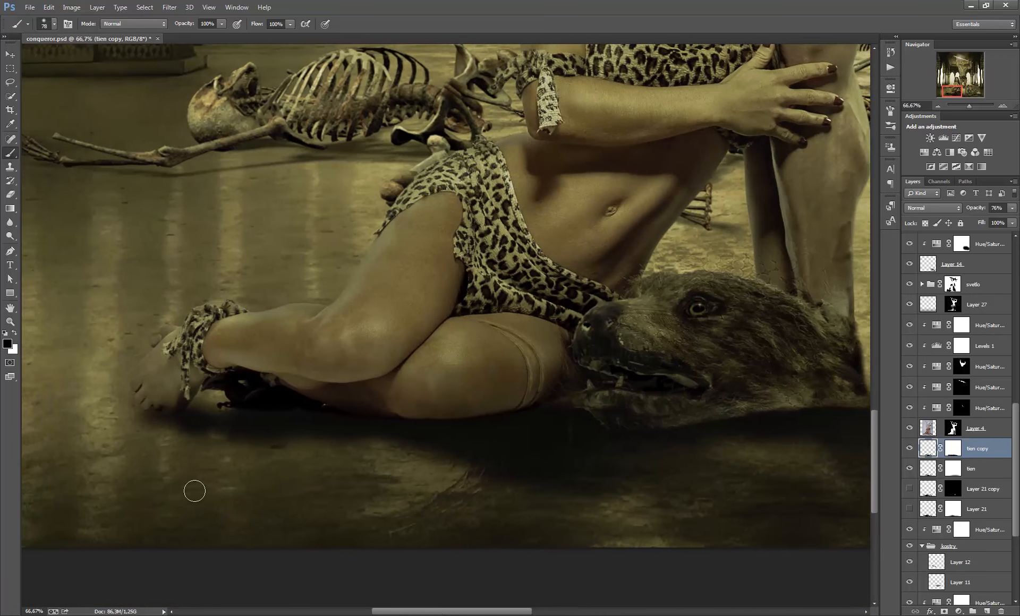
pyautogui.moveTo(160, 410); pyautogui.dragTo(148, 403)
pyautogui.hotkey('ctrl', '-')
pyautogui.hotkey('ctrl', '-')
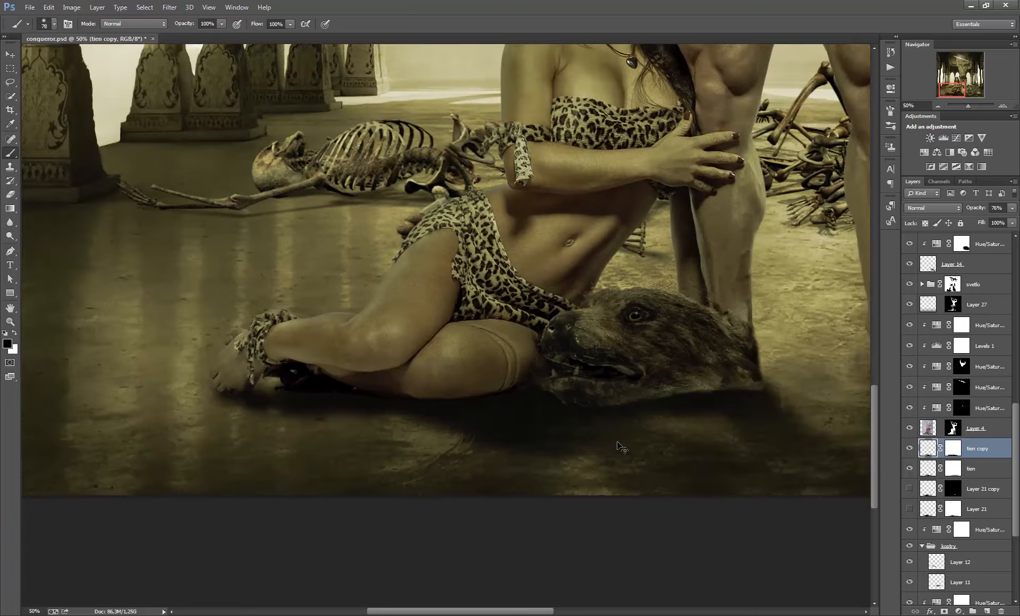
pyautogui.hotkey('ctrl', '-')
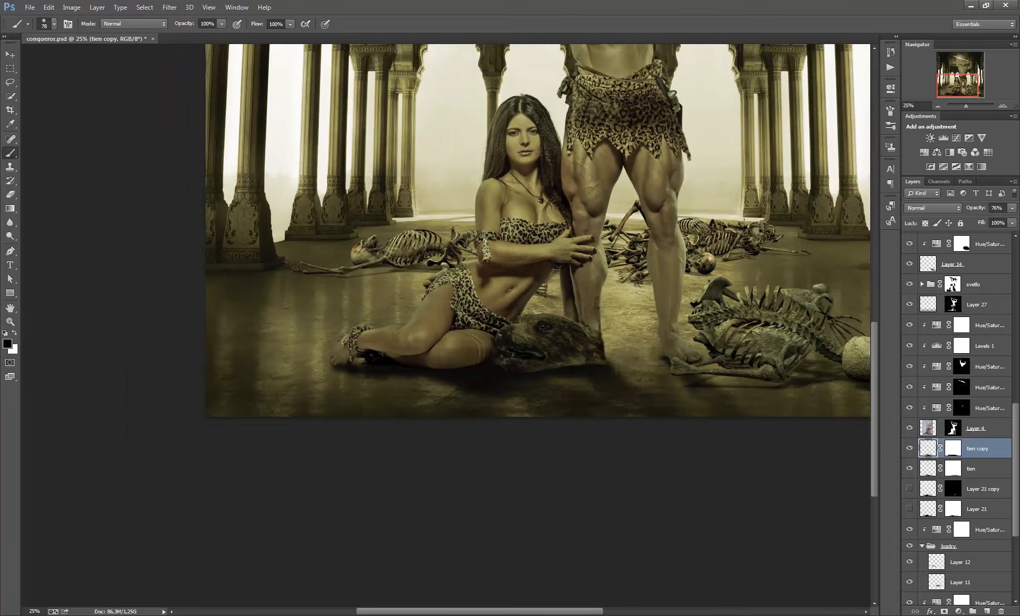
pyautogui.moveTo(526, 612); pyautogui.dragTo(570, 612)
pyautogui.moveTo(876, 495); pyautogui.dragTo(875, 472)
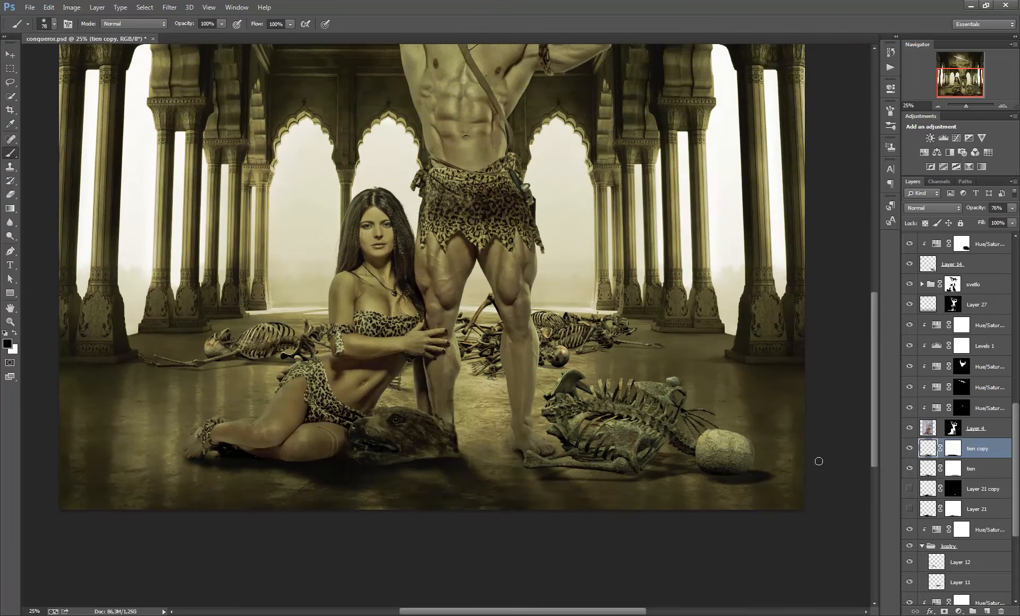
# Set the tien copy layer's opacity to 87% and the tien layer's opacity to 62%.
pyautogui.click(929, 470)
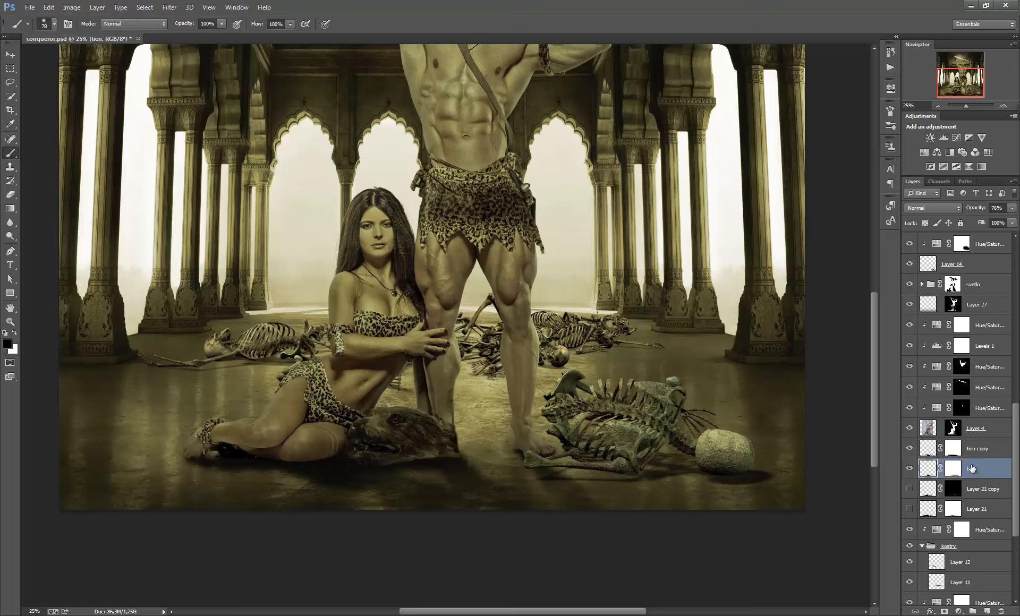
pyautogui.click(935, 453)
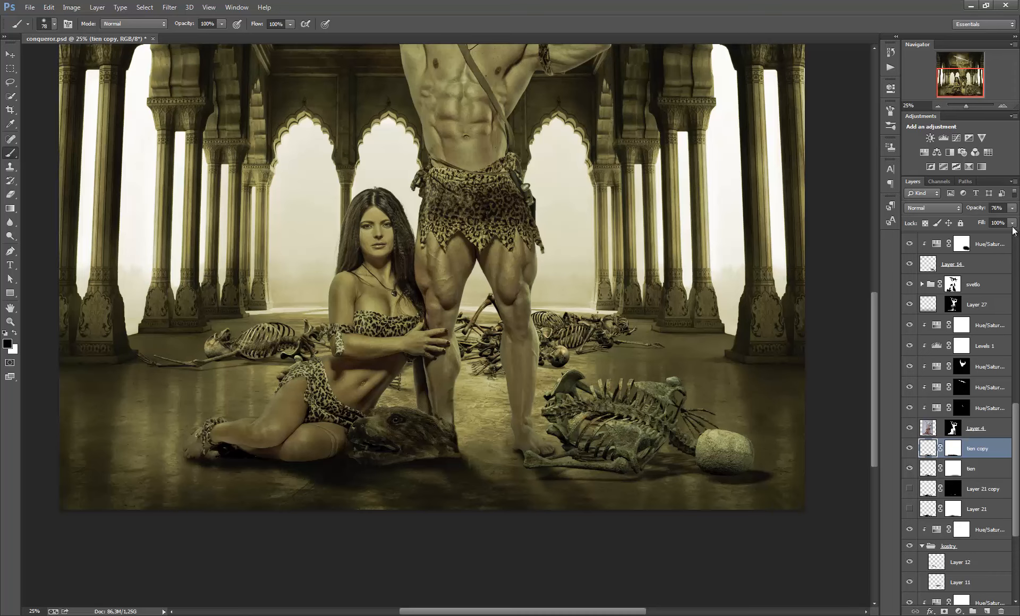
pyautogui.click(1011, 209)
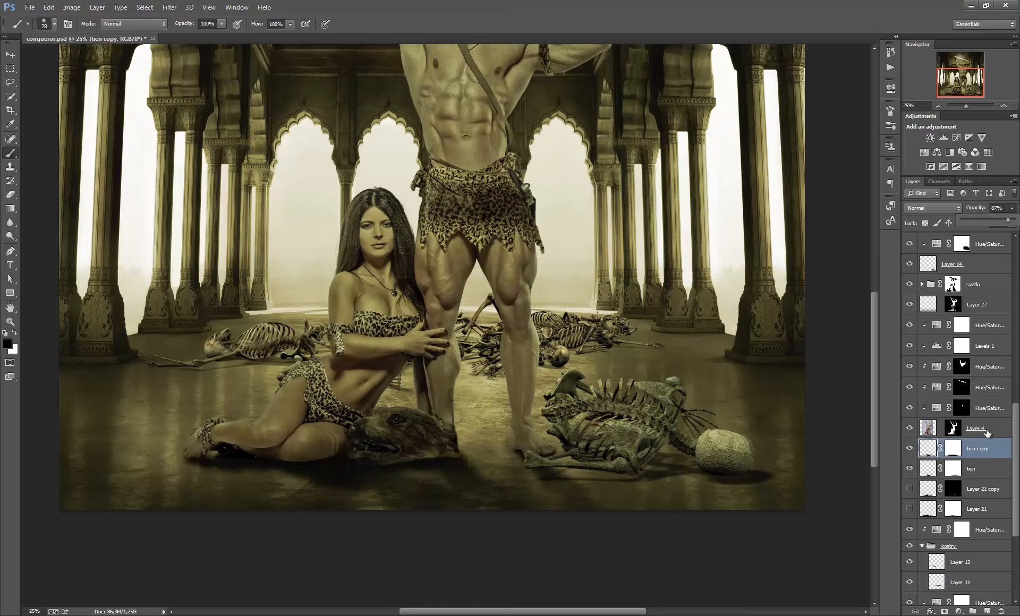
pyautogui.click(933, 469)
pyautogui.click(1012, 209)
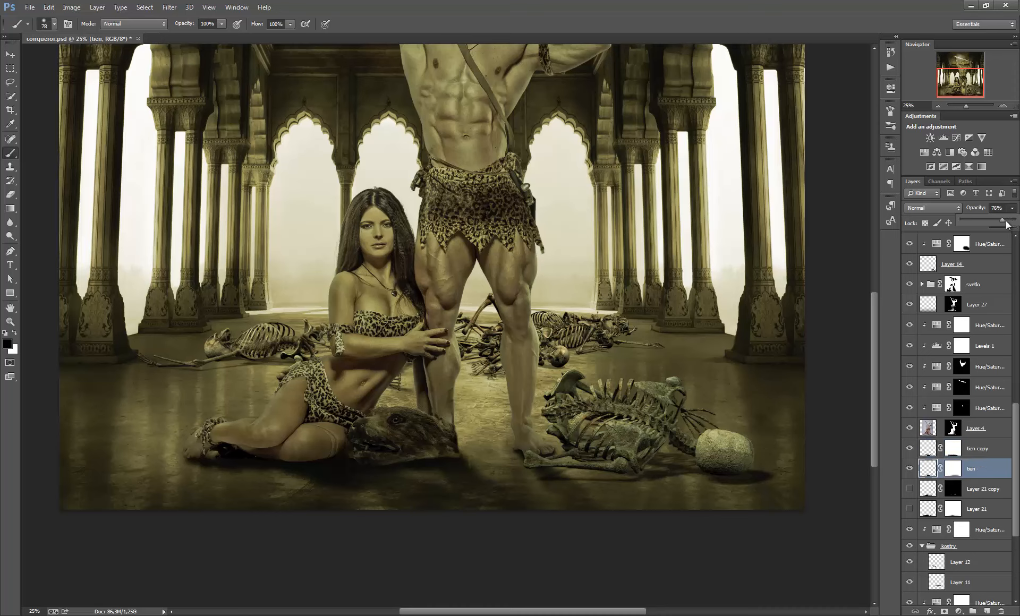
pyautogui.moveTo(996, 222); pyautogui.dragTo(993, 222)
# Show Layer 19 with the treasure chest and pearls in front of the figures.
pyautogui.moveTo(1016, 481); pyautogui.dragTo(1018, 468)
pyautogui.scroll(5, 970, 371)
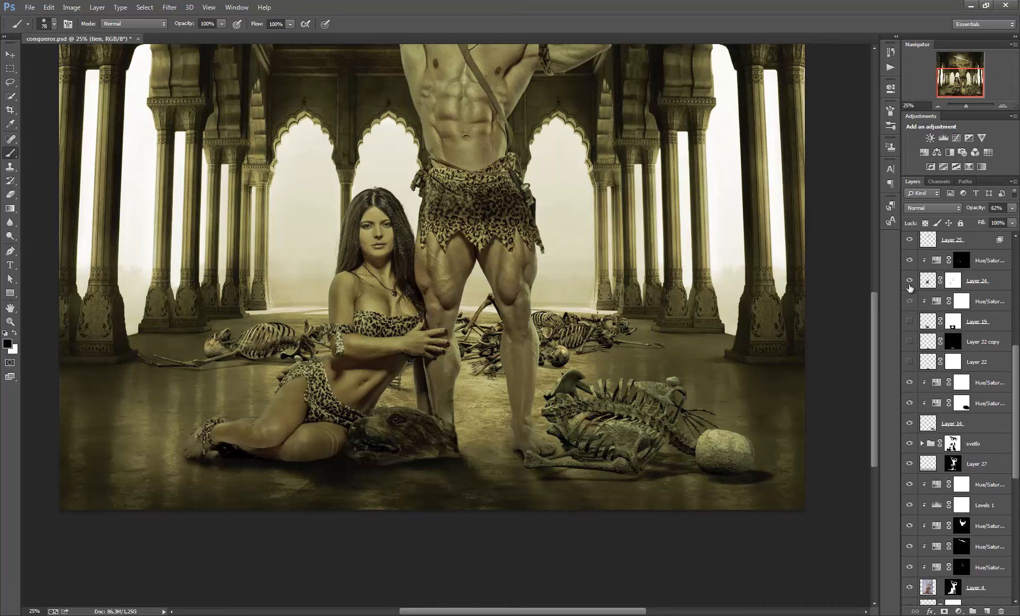
pyautogui.click(909, 322)
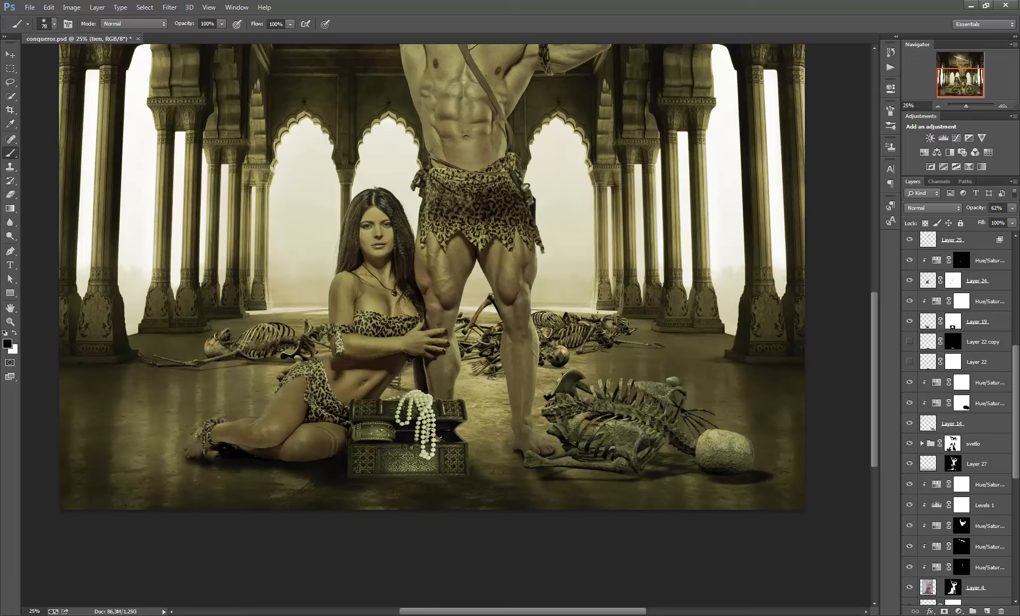
pyautogui.click(11, 55)
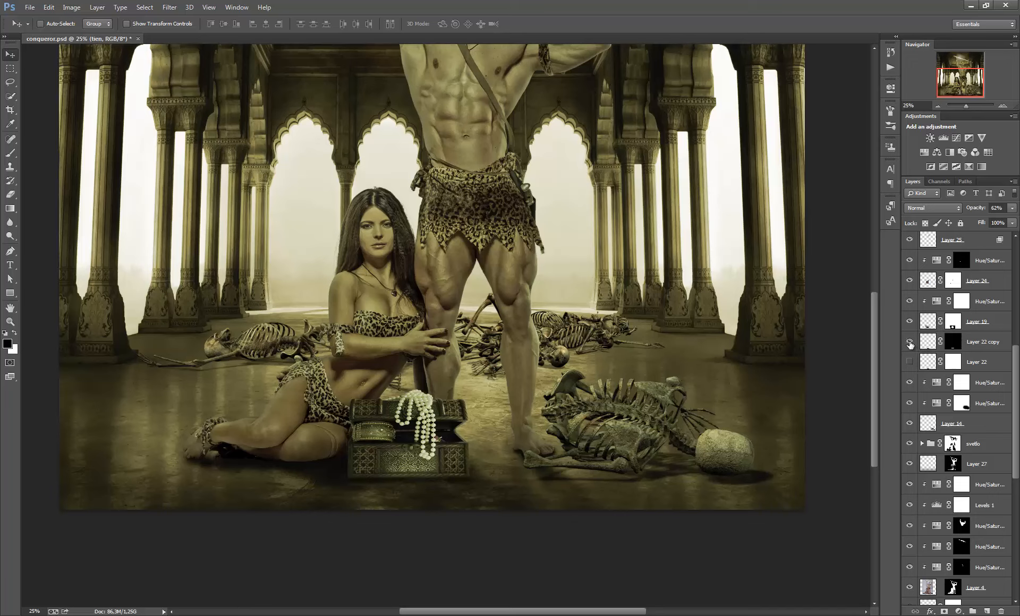
# Show Layer 22 and Layer 22 copy beneath the chest and check the effect on the whole image.
pyautogui.click(909, 363)
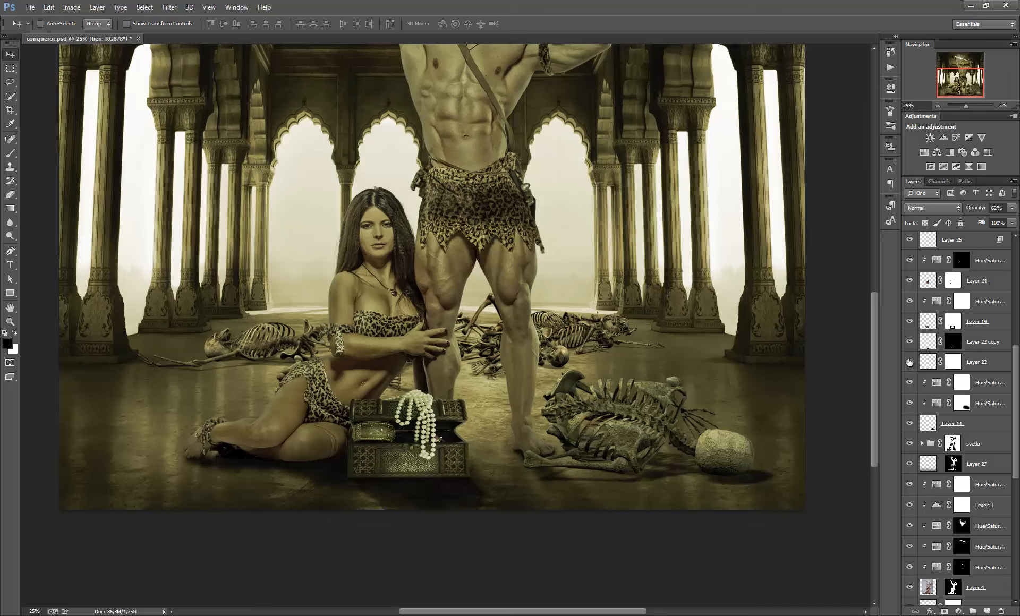
pyautogui.click(909, 343)
pyautogui.click(910, 363)
pyautogui.click(910, 363)
pyautogui.click(910, 342)
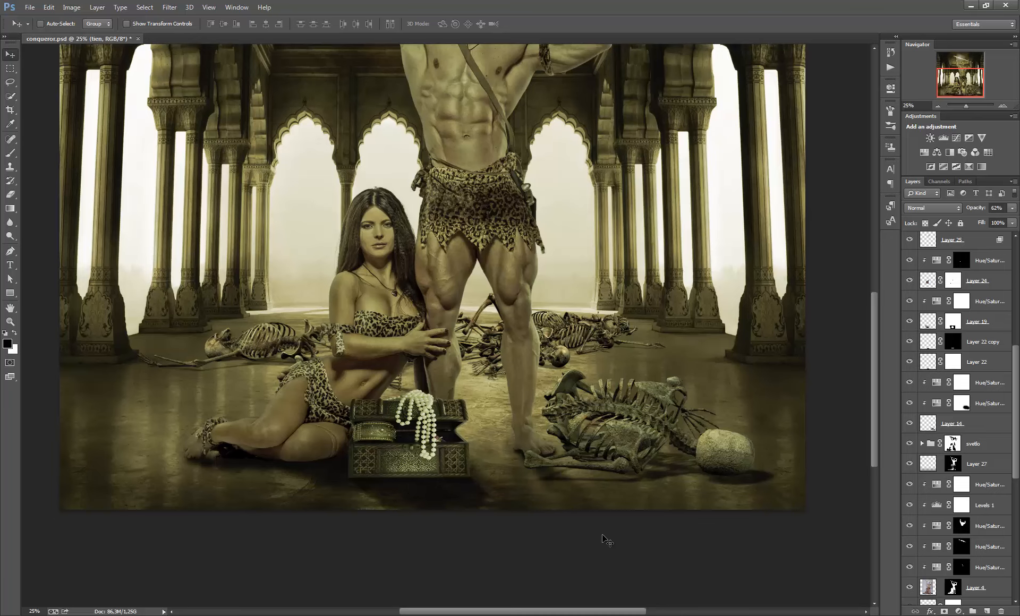
pyautogui.hotkey('ctrl', '-')
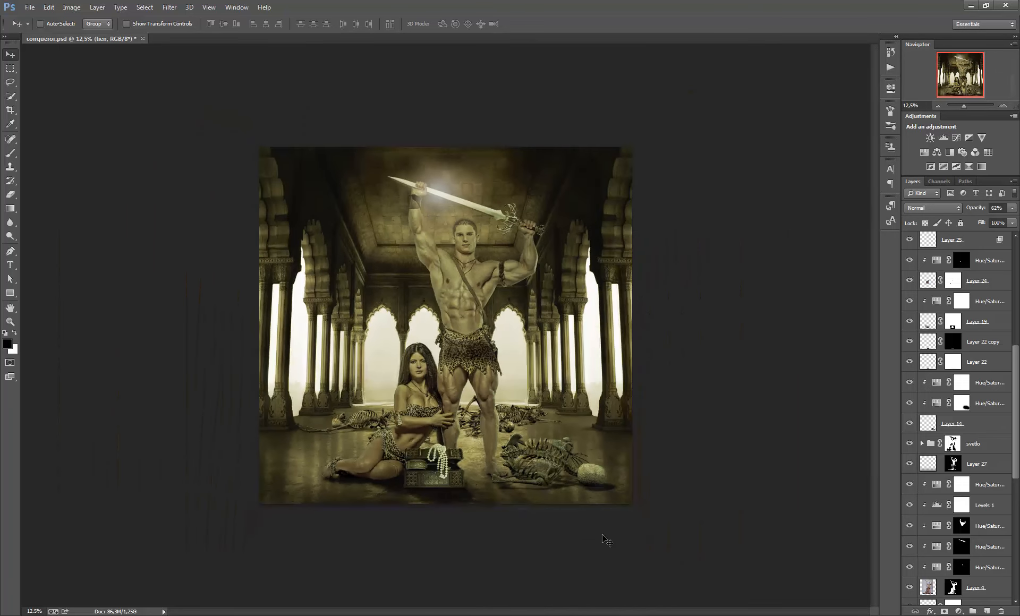